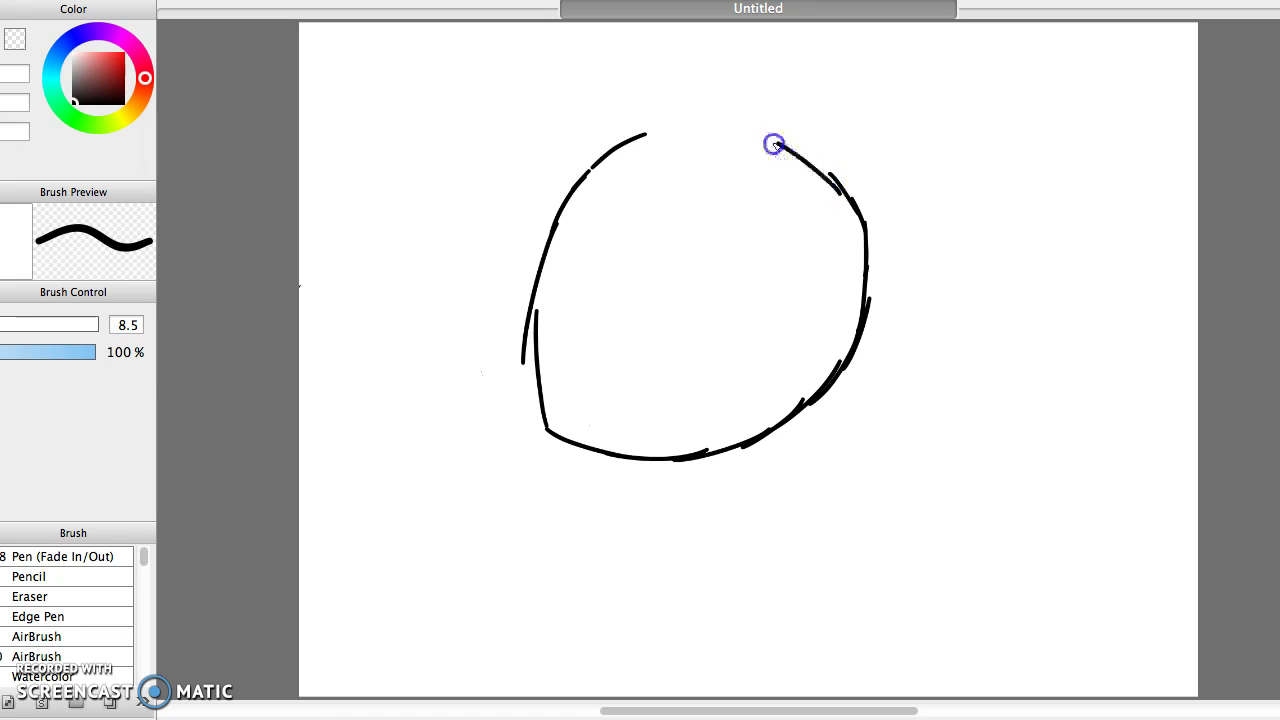
- Draw the neck and the folded, pointed collar below the character's chin
{"action": "left_click_drag", "start_coordinate": [693, 455], "coordinate": [670, 502]}
{"action": "mouse_move", "coordinate": [752, 440]}
{"action": "left_mouse_down"}
{"action": "mouse_move", "coordinate": [768, 508]}
{"action": "mouse_move", "coordinate": [732, 525]}
{"action": "left_mouse_up"}
{"action": "mouse_move", "coordinate": [693, 456]}
{"action": "left_mouse_down"}
{"action": "mouse_move", "coordinate": [671, 498]}
{"action": "mouse_move", "coordinate": [700, 525]}
{"action": "left_mouse_up"}
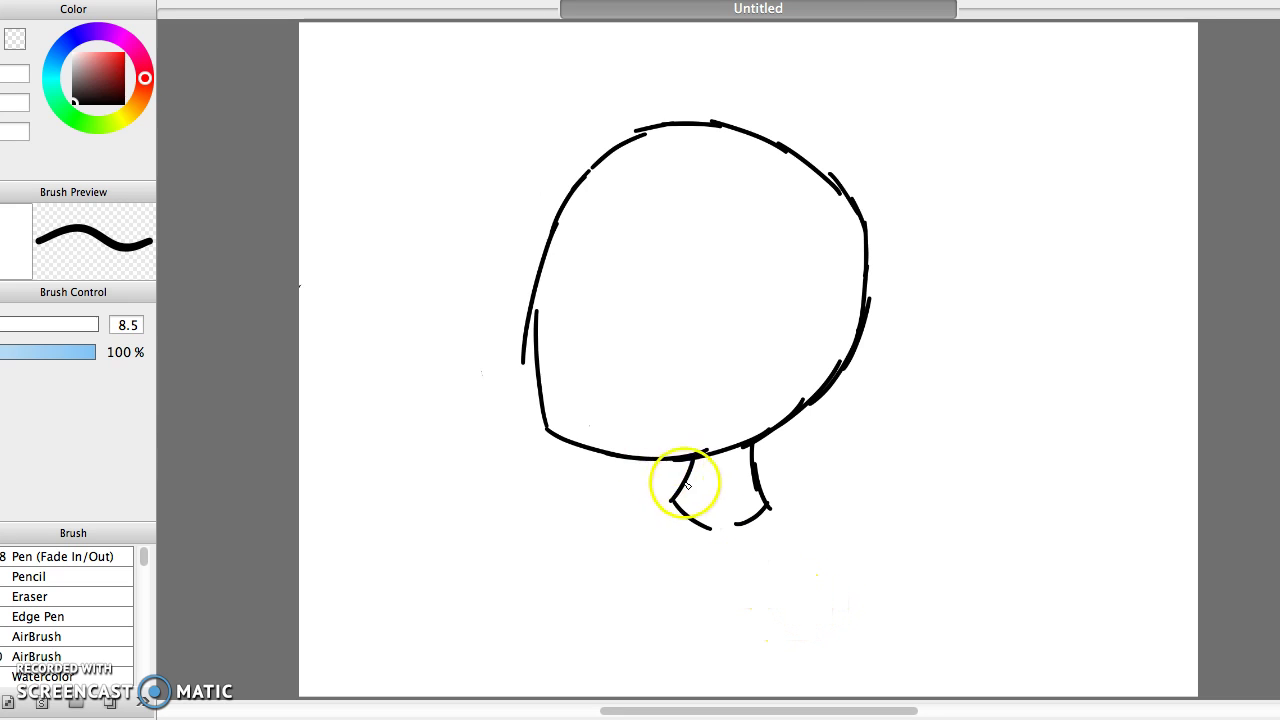
{"action": "left_click_drag", "start_coordinate": [690, 477], "coordinate": [722, 507]}
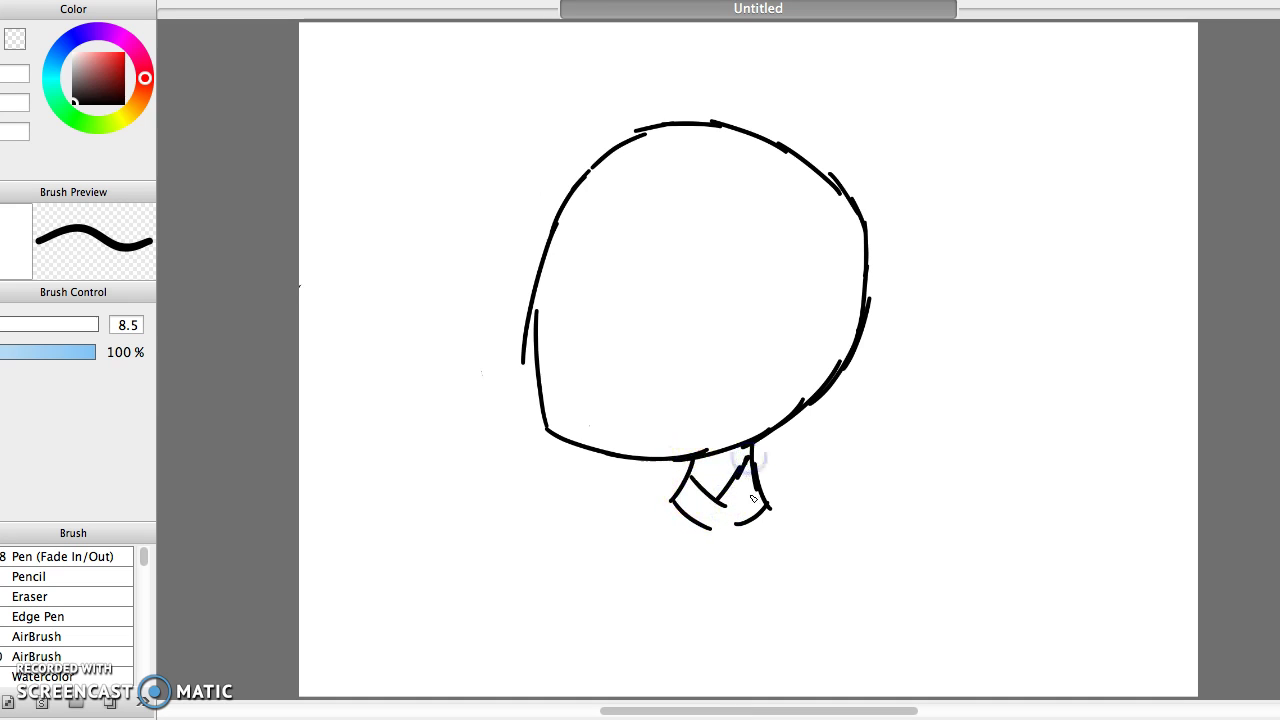
{"action": "mouse_move", "coordinate": [750, 452]}
{"action": "left_mouse_down"}
{"action": "mouse_move", "coordinate": [783, 442]}
{"action": "mouse_move", "coordinate": [778, 488]}
{"action": "left_mouse_up"}
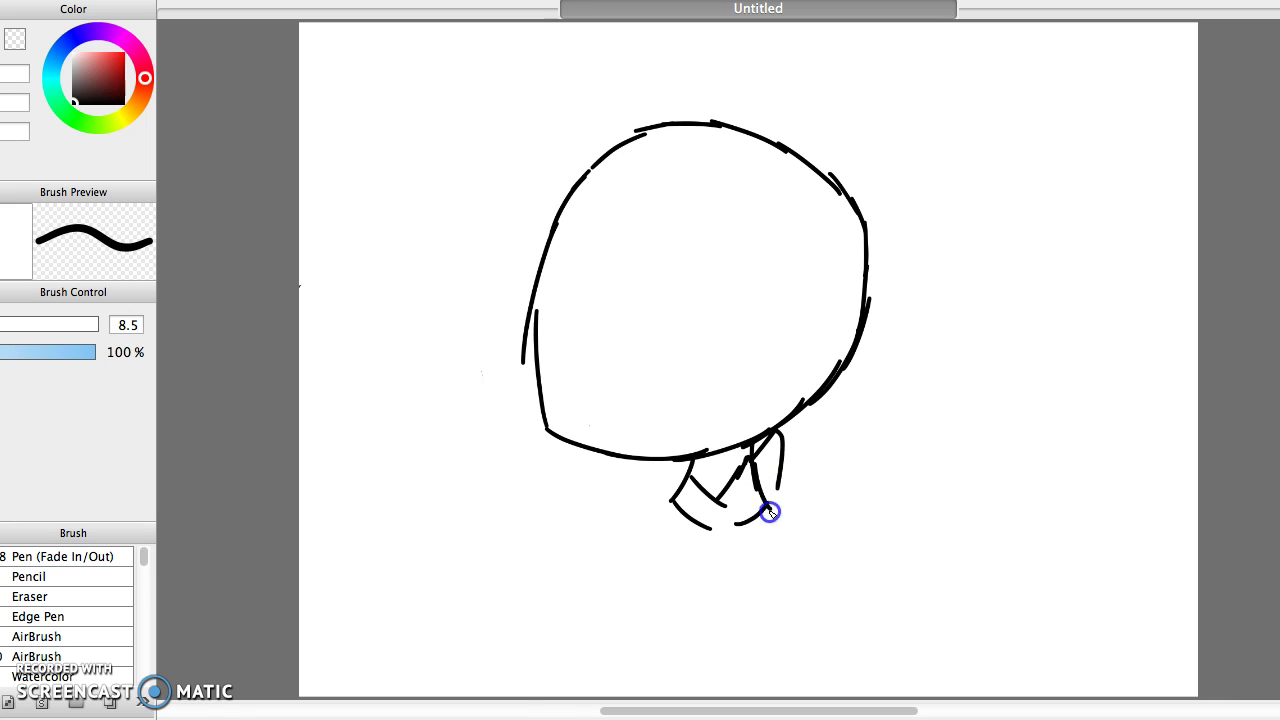
{"action": "mouse_move", "coordinate": [676, 463]}
{"action": "left_mouse_down"}
{"action": "mouse_move", "coordinate": [698, 478]}
{"action": "mouse_move", "coordinate": [678, 528]}
{"action": "left_mouse_up"}
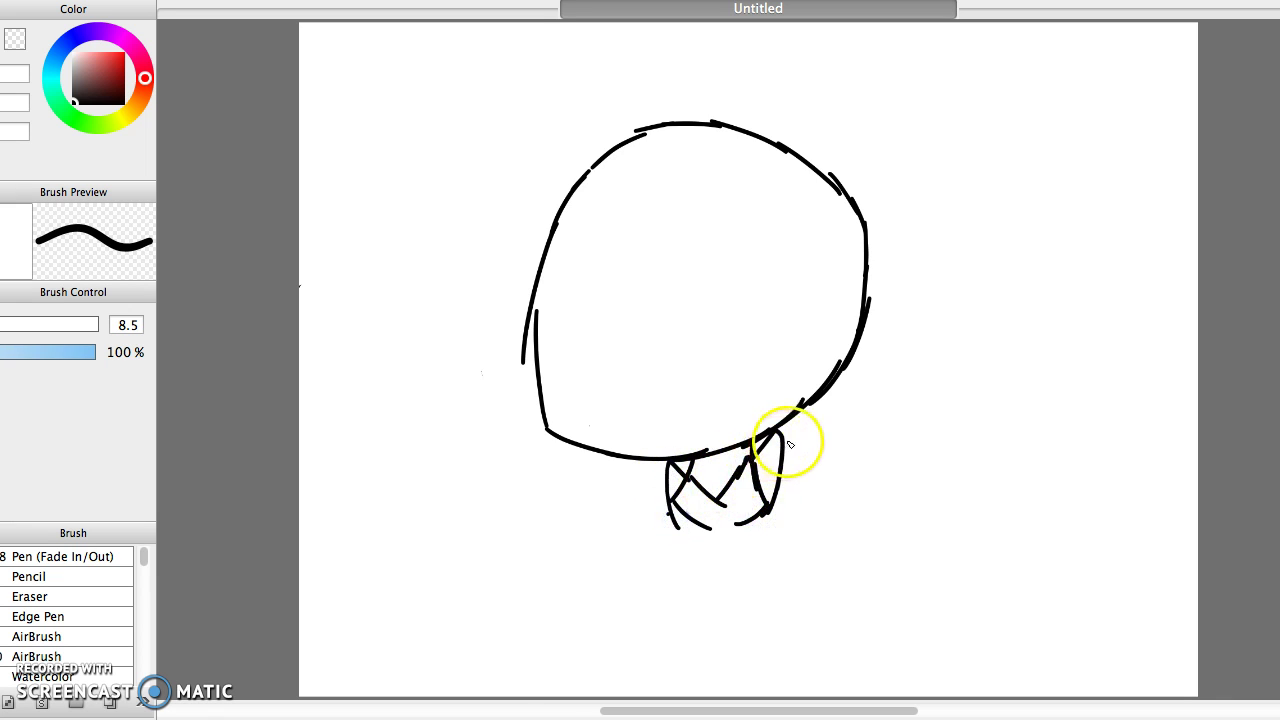
- Draw the large hair spikes from the collar up the right side and over the top of the head
{"action": "mouse_move", "coordinate": [776, 432]}
{"action": "left_mouse_down"}
{"action": "mouse_move", "coordinate": [919, 388]}
{"action": "mouse_move", "coordinate": [868, 367]}
{"action": "mouse_move", "coordinate": [965, 323]}
{"action": "mouse_move", "coordinate": [994, 271]}
{"action": "left_mouse_up"}
{"action": "left_click_drag", "start_coordinate": [908, 250], "coordinate": [994, 272]}
{"action": "mouse_move", "coordinate": [962, 265]}
{"action": "left_mouse_down"}
{"action": "mouse_move", "coordinate": [983, 171]}
{"action": "mouse_move", "coordinate": [981, 89]}
{"action": "mouse_move", "coordinate": [862, 129]}
{"action": "left_mouse_up"}
{"action": "left_click_drag", "start_coordinate": [922, 98], "coordinate": [829, 41]}
{"action": "mouse_move", "coordinate": [822, 43]}
{"action": "left_mouse_down"}
{"action": "mouse_move", "coordinate": [756, 19]}
{"action": "mouse_move", "coordinate": [700, 22]}
{"action": "mouse_move", "coordinate": [679, 118]}
{"action": "left_mouse_up"}
{"action": "left_click_drag", "start_coordinate": [681, 57], "coordinate": [581, 89]}
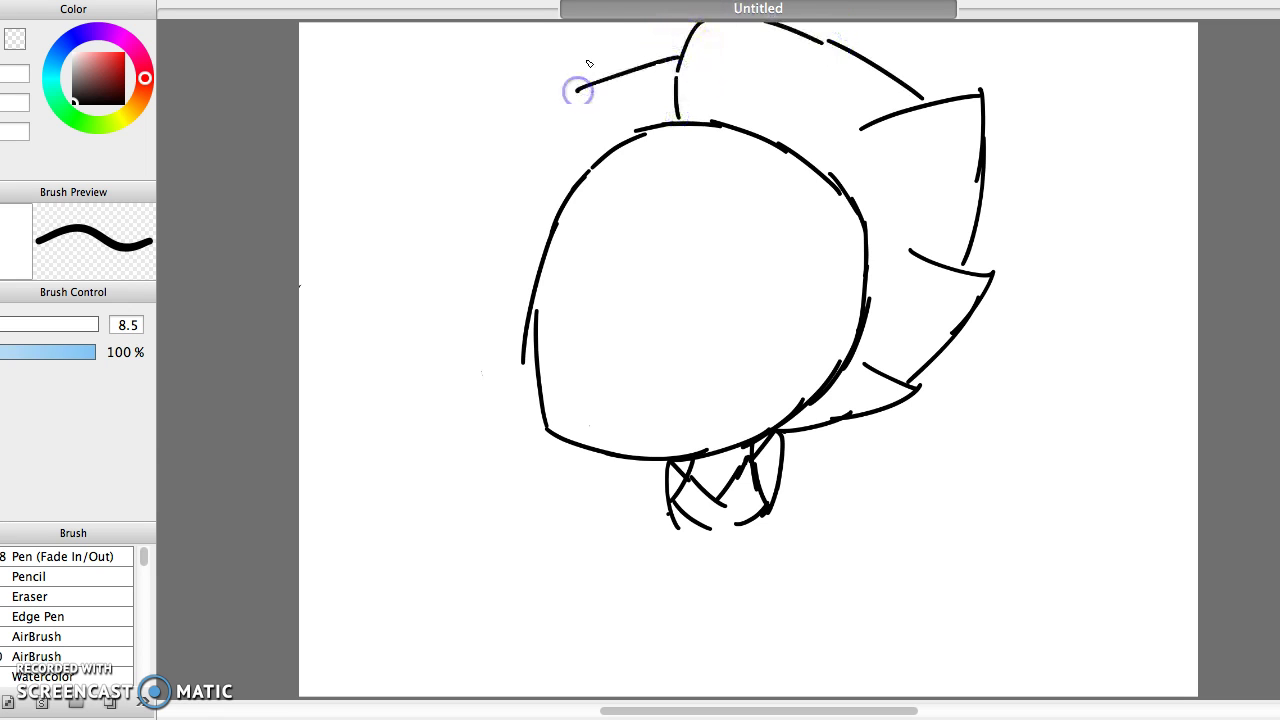
- Draw the hair locks down the left side of the head, ending in a small pointed lock beside the chin
{"action": "left_click_drag", "start_coordinate": [683, 51], "coordinate": [480, 132]}
{"action": "mouse_move", "coordinate": [469, 148]}
{"action": "left_mouse_down"}
{"action": "mouse_move", "coordinate": [527, 244]}
{"action": "mouse_move", "coordinate": [385, 362]}
{"action": "left_mouse_up"}
{"action": "mouse_move", "coordinate": [377, 410]}
{"action": "left_mouse_down"}
{"action": "mouse_move", "coordinate": [484, 425]}
{"action": "mouse_move", "coordinate": [535, 392]}
{"action": "left_mouse_up"}
{"action": "mouse_move", "coordinate": [464, 433]}
{"action": "left_mouse_down"}
{"action": "mouse_move", "coordinate": [491, 549]}
{"action": "mouse_move", "coordinate": [533, 515]}
{"action": "mouse_move", "coordinate": [545, 437]}
{"action": "left_mouse_up"}
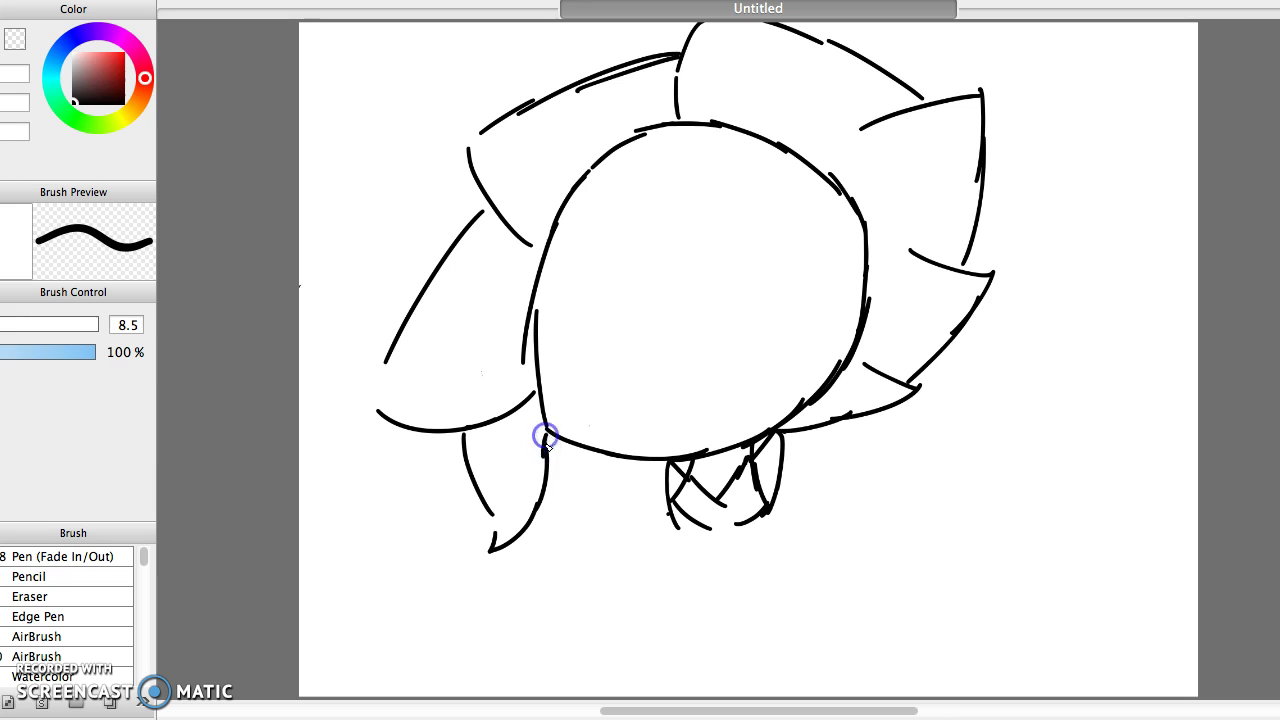
- Draw the fringe across the forehead as a row of curved, pointed bangs
{"action": "left_click_drag", "start_coordinate": [548, 226], "coordinate": [588, 273]}
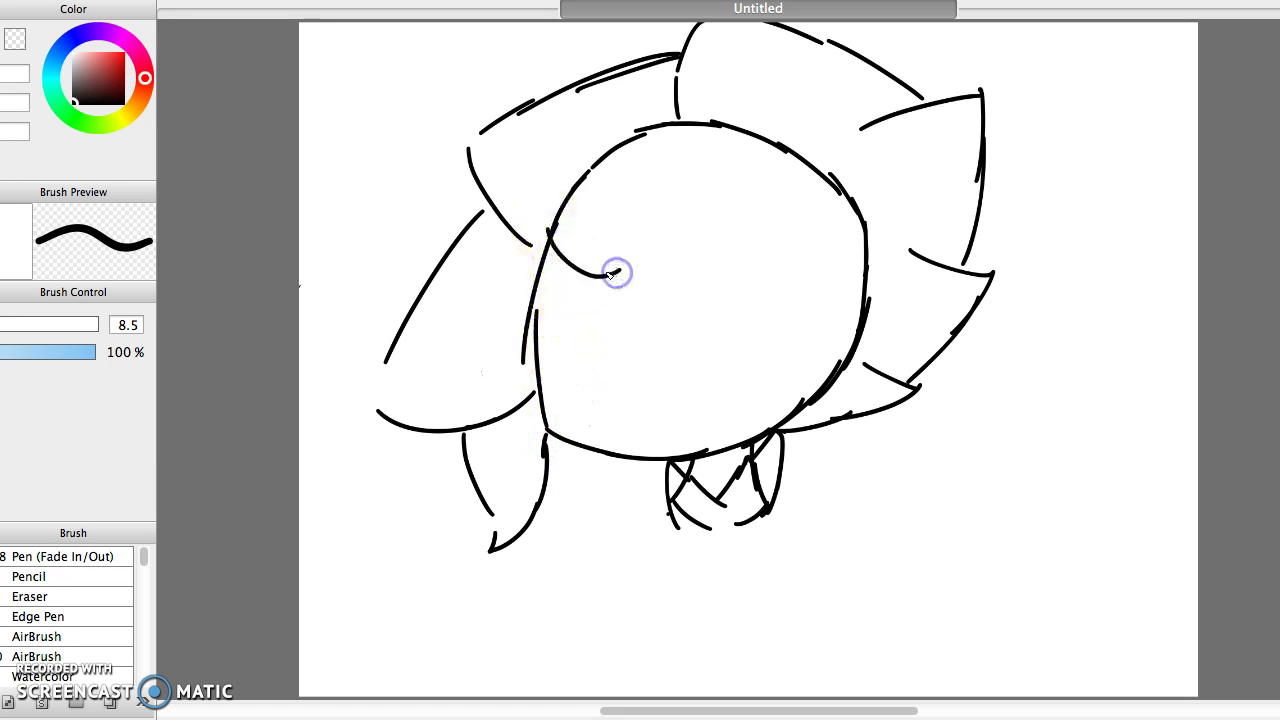
{"action": "mouse_move", "coordinate": [640, 199]}
{"action": "left_mouse_down"}
{"action": "mouse_move", "coordinate": [637, 311]}
{"action": "mouse_move", "coordinate": [728, 268]}
{"action": "mouse_move", "coordinate": [709, 286]}
{"action": "mouse_move", "coordinate": [740, 196]}
{"action": "mouse_move", "coordinate": [726, 268]}
{"action": "left_mouse_up"}
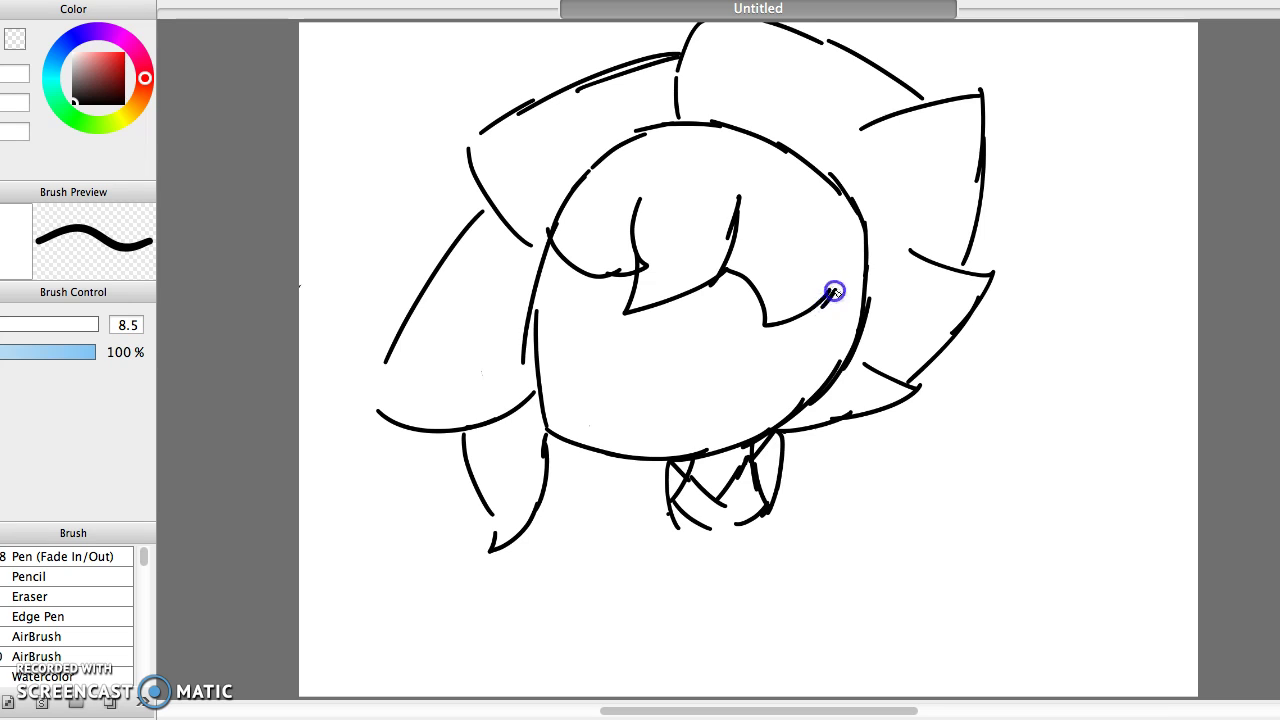
{"action": "left_click_drag", "start_coordinate": [823, 211], "coordinate": [838, 266]}
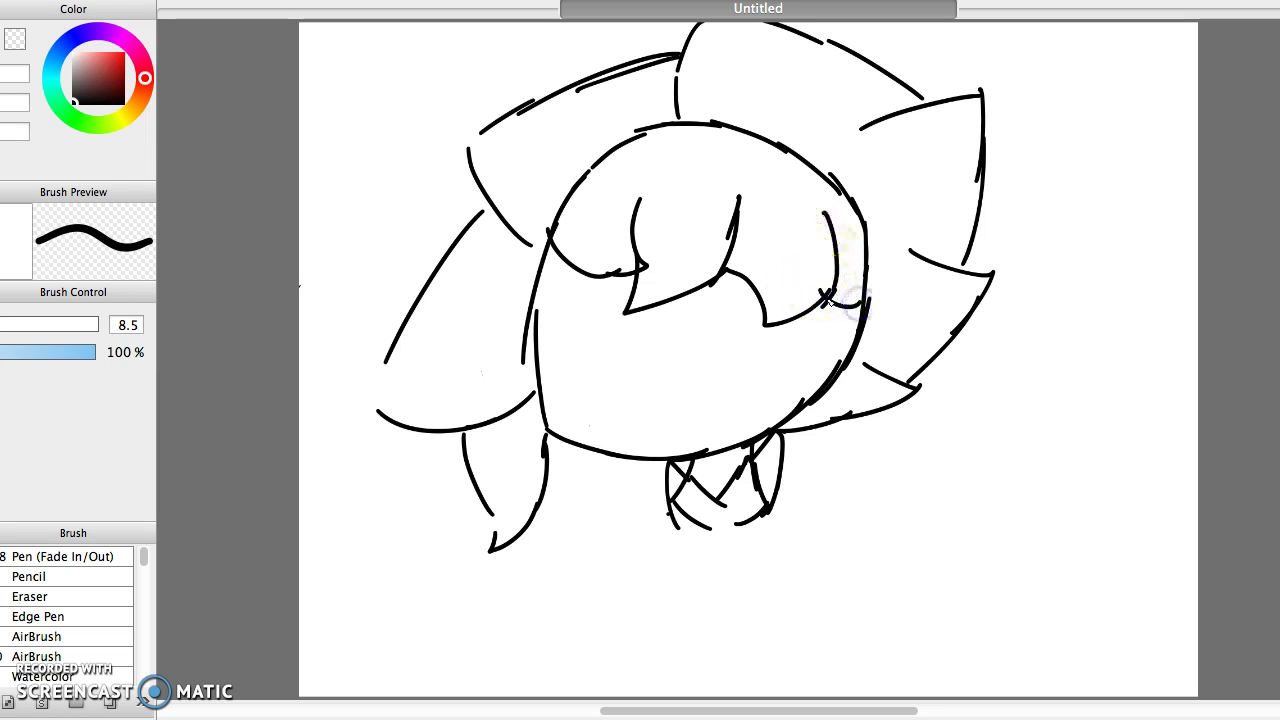
{"action": "left_click_drag", "start_coordinate": [675, 503], "coordinate": [655, 695]}
{"action": "mouse_move", "coordinate": [760, 518]}
{"action": "left_mouse_down"}
{"action": "mouse_move", "coordinate": [785, 577]}
{"action": "mouse_move", "coordinate": [761, 555]}
{"action": "mouse_move", "coordinate": [770, 605]}
{"action": "left_mouse_up"}
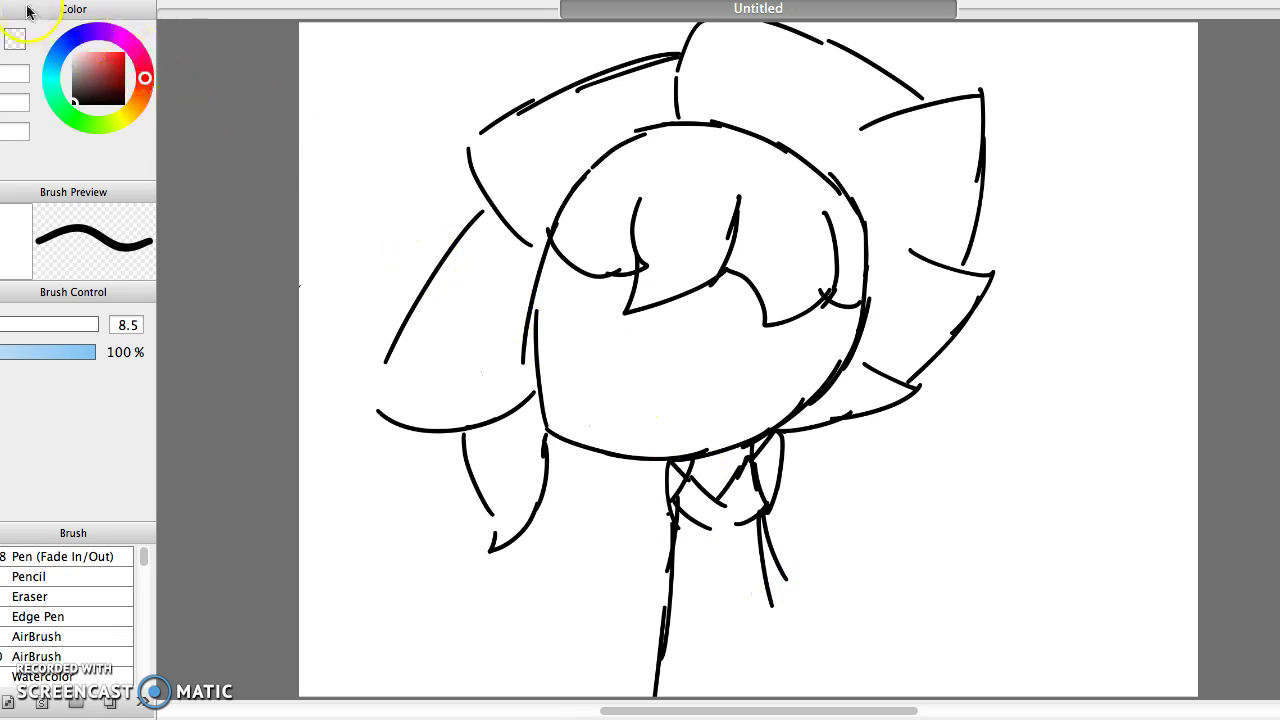
{"action": "key", "text": "ctrl+z"}
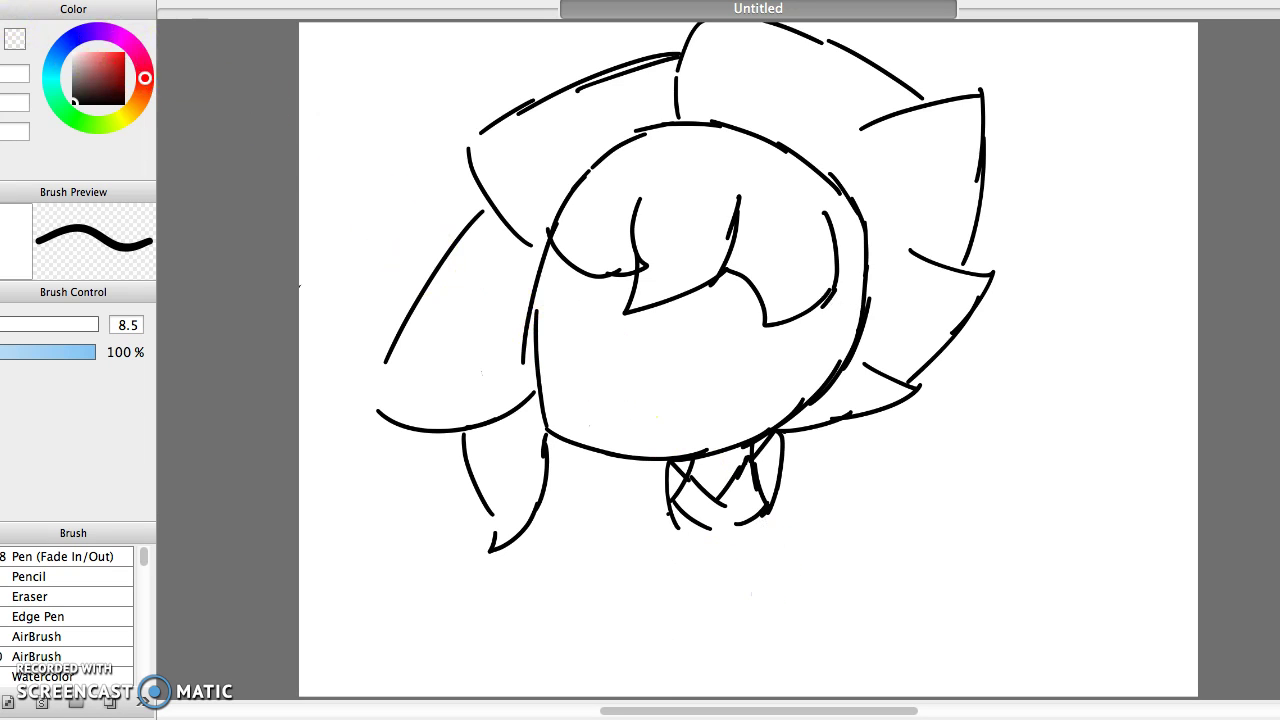
{"action": "left_click_drag", "start_coordinate": [818, 290], "coordinate": [860, 304]}
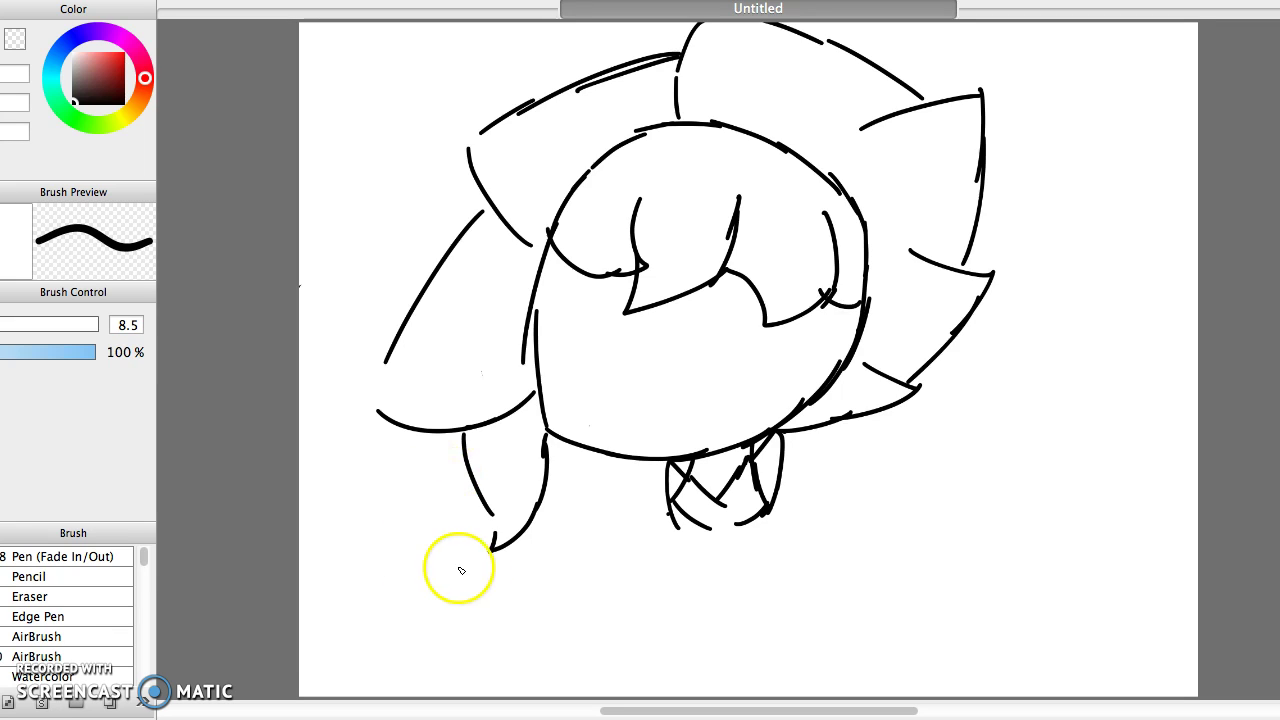
- Draw the torso sides, the hanging right arm and the bent left arm, with two curved lines across the shirt
{"action": "left_click_drag", "start_coordinate": [676, 511], "coordinate": [663, 695]}
{"action": "mouse_move", "coordinate": [758, 520]}
{"action": "left_mouse_down"}
{"action": "mouse_move", "coordinate": [763, 609]}
{"action": "mouse_move", "coordinate": [789, 697]}
{"action": "left_mouse_up"}
{"action": "left_click_drag", "start_coordinate": [806, 608], "coordinate": [823, 674]}
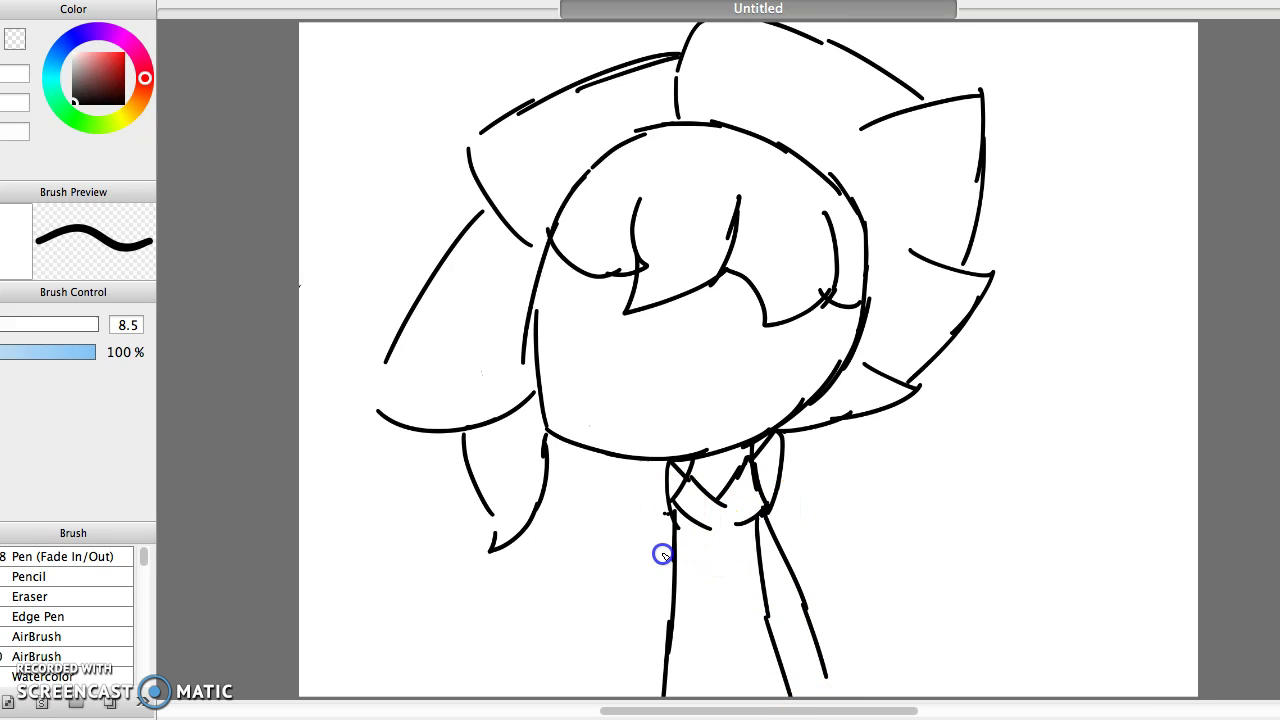
{"action": "mouse_move", "coordinate": [657, 602]}
{"action": "left_mouse_down"}
{"action": "mouse_move", "coordinate": [635, 523]}
{"action": "mouse_move", "coordinate": [675, 628]}
{"action": "left_mouse_up"}
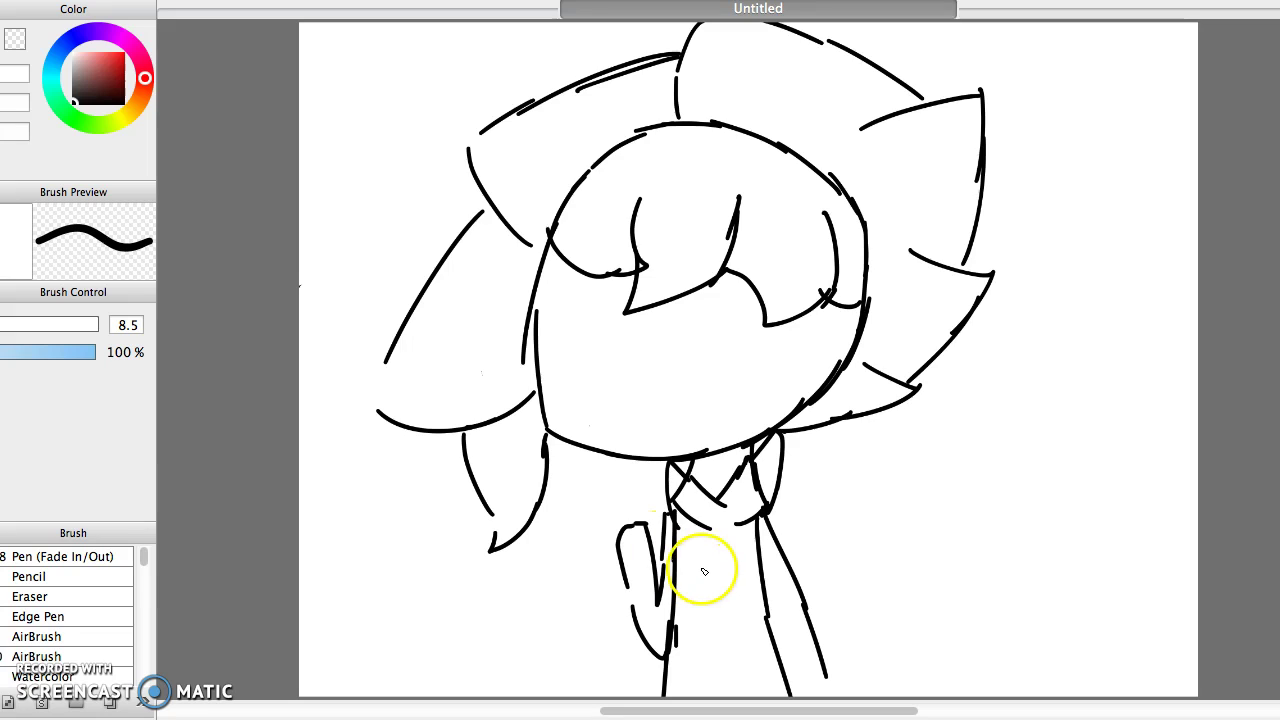
{"action": "left_click_drag", "start_coordinate": [682, 540], "coordinate": [685, 550]}
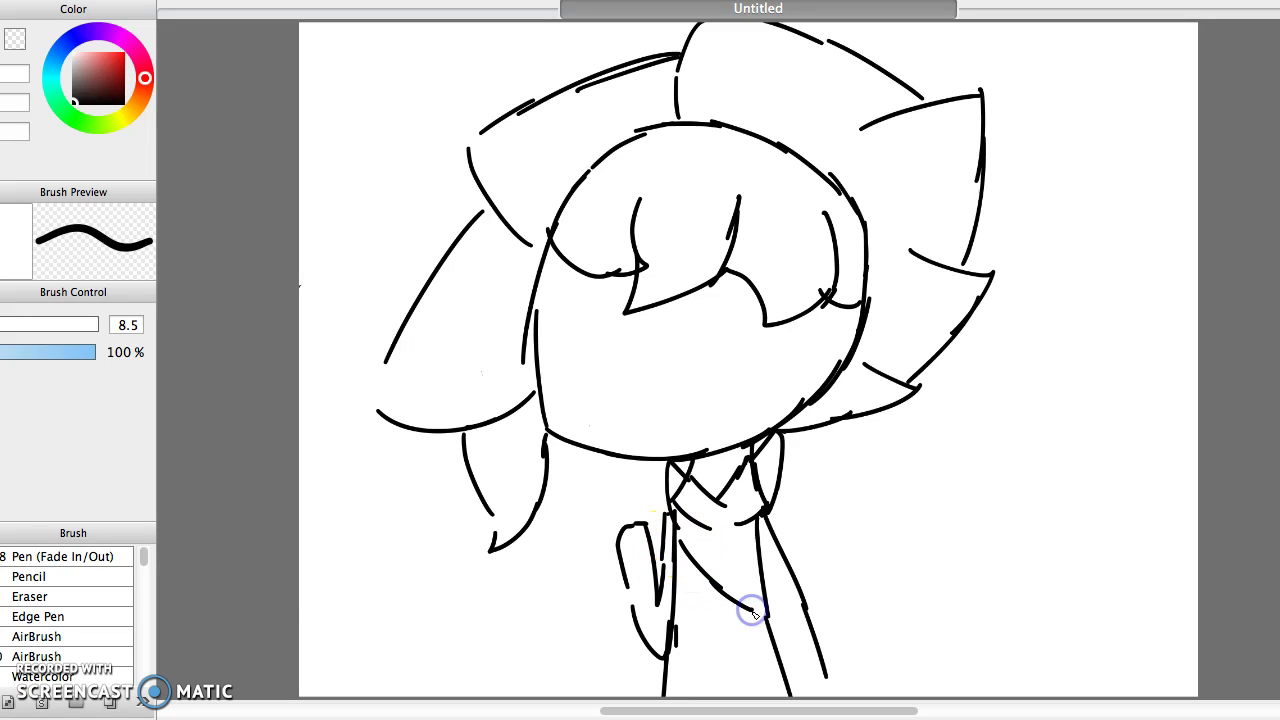
{"action": "left_click_drag", "start_coordinate": [681, 635], "coordinate": [769, 681]}
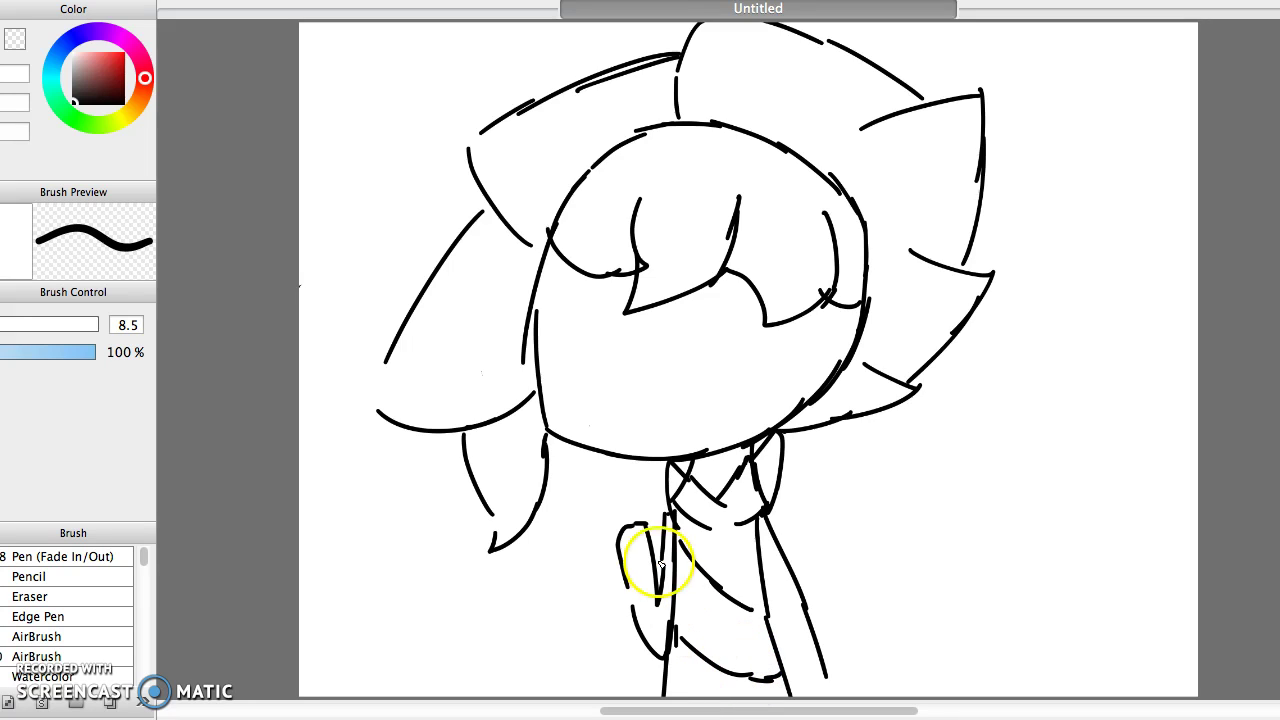
- Draw the raised hand with its fingers and add a cuff line across each arm
{"action": "left_click", "coordinate": [646, 510]}
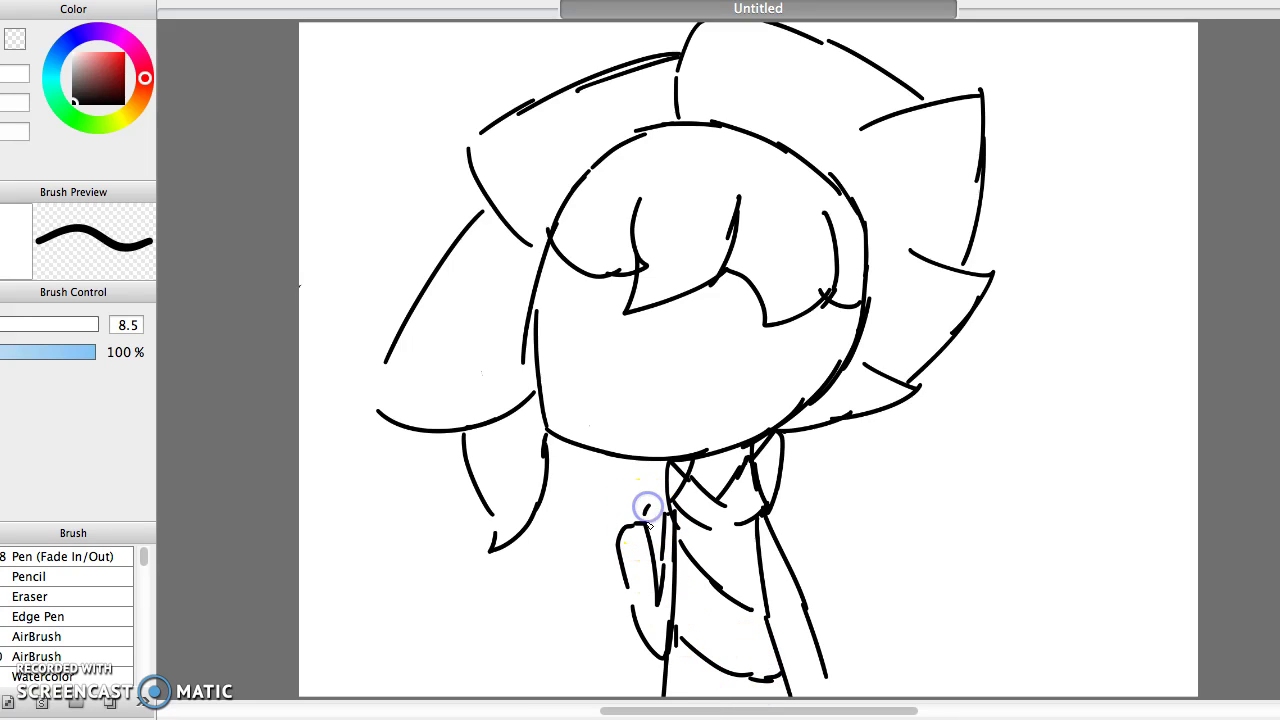
{"action": "mouse_move", "coordinate": [651, 492]}
{"action": "left_mouse_down"}
{"action": "mouse_move", "coordinate": [645, 507]}
{"action": "mouse_move", "coordinate": [626, 499]}
{"action": "left_mouse_up"}
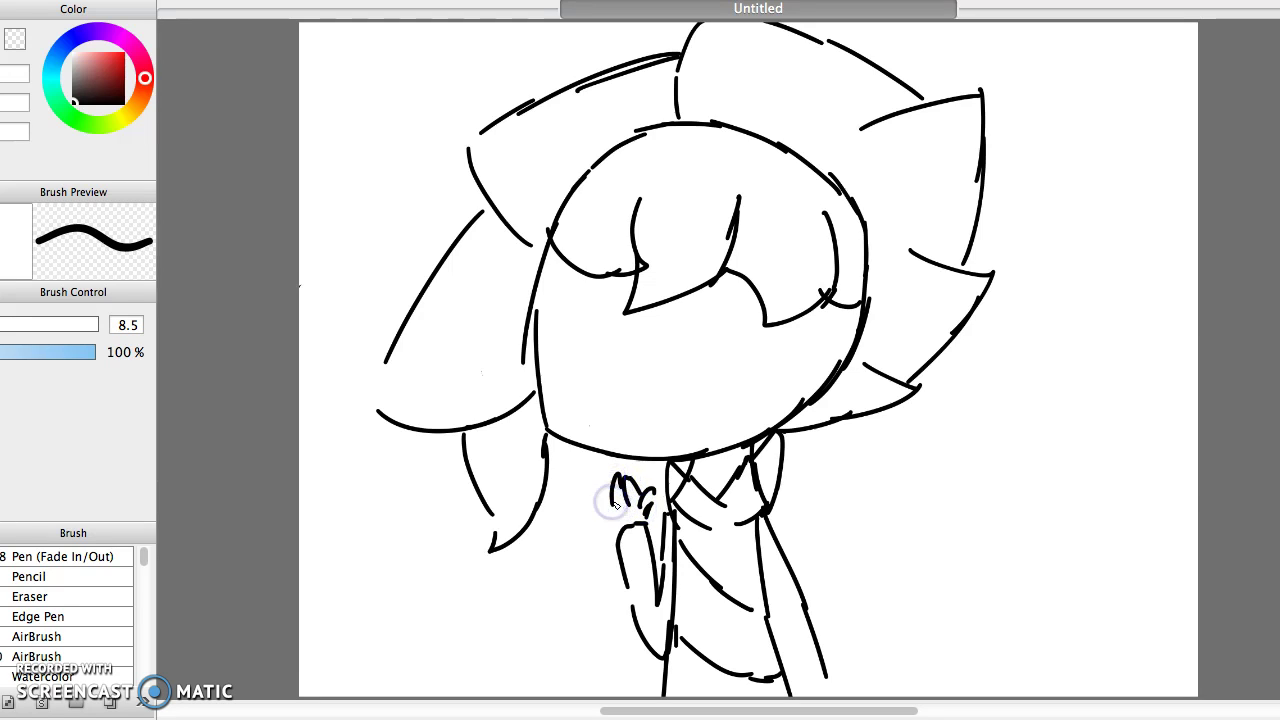
{"action": "mouse_move", "coordinate": [608, 508]}
{"action": "left_mouse_down"}
{"action": "mouse_move", "coordinate": [626, 569]}
{"action": "mouse_move", "coordinate": [657, 562]}
{"action": "left_mouse_up"}
{"action": "left_click_drag", "start_coordinate": [778, 652], "coordinate": [830, 632]}
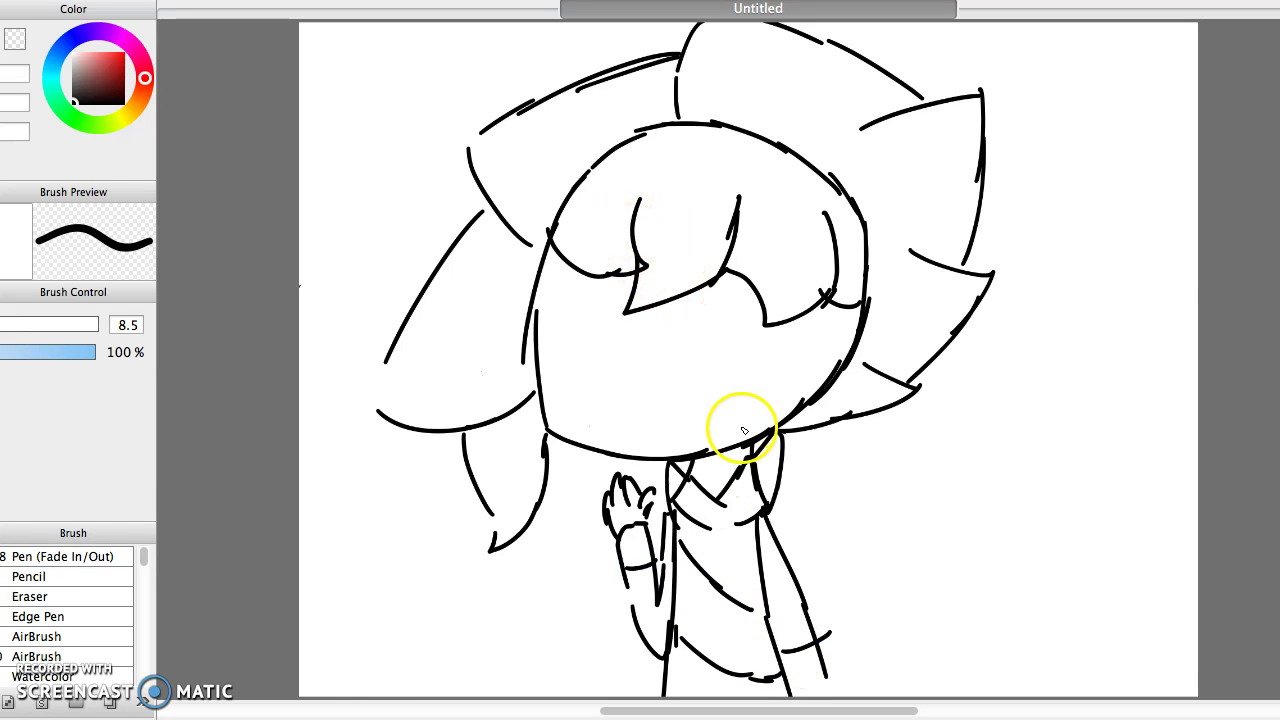
- Draw the slanted mouth, the upper and lower lids of both eyes, and the left eye's narrow pupil
{"action": "left_click_drag", "start_coordinate": [780, 393], "coordinate": [794, 387]}
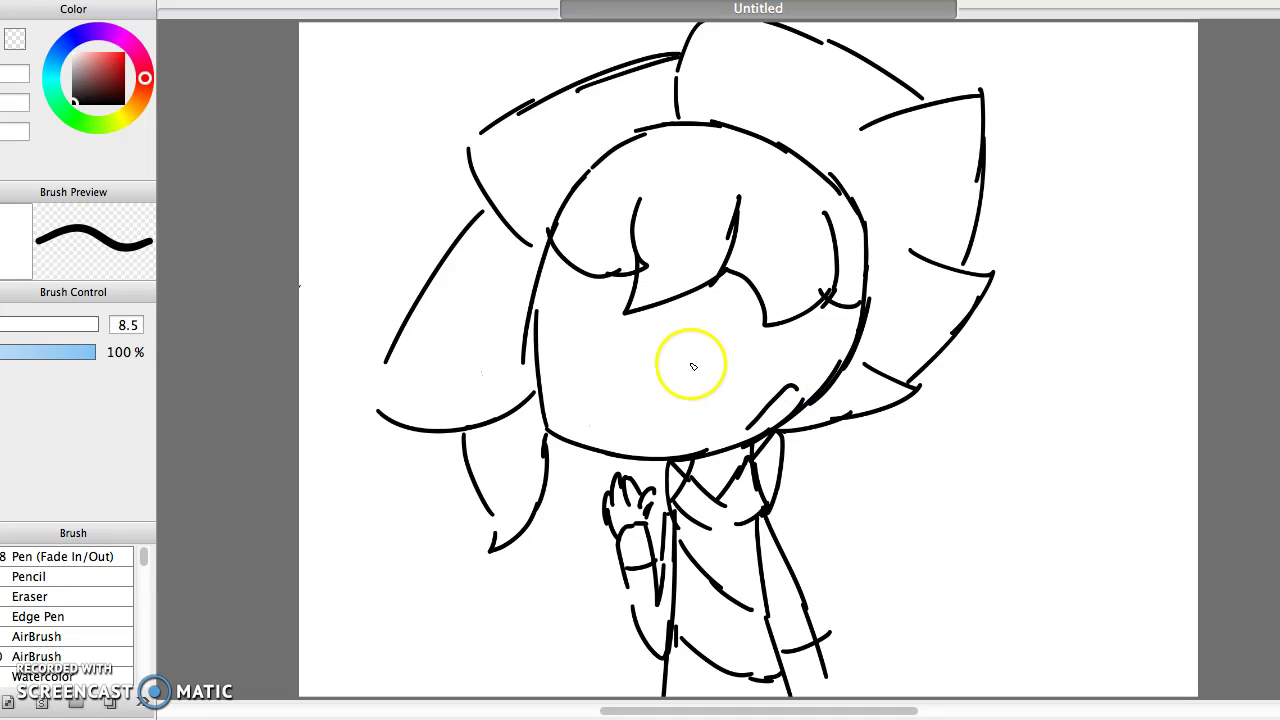
{"action": "mouse_move", "coordinate": [737, 331]}
{"action": "left_mouse_down"}
{"action": "mouse_move", "coordinate": [766, 297]}
{"action": "mouse_move", "coordinate": [830, 292]}
{"action": "left_mouse_up"}
{"action": "left_click_drag", "start_coordinate": [750, 374], "coordinate": [796, 374]}
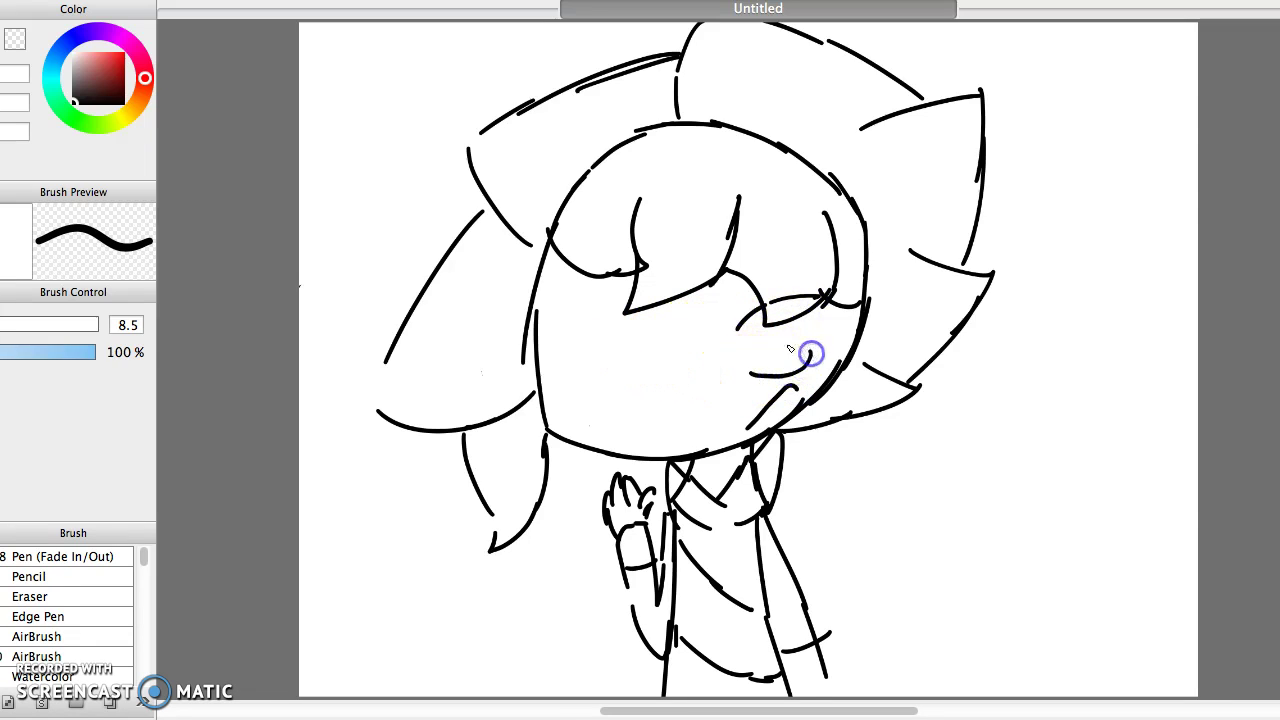
{"action": "mouse_move", "coordinate": [662, 315]}
{"action": "left_mouse_down"}
{"action": "mouse_move", "coordinate": [626, 305]}
{"action": "mouse_move", "coordinate": [558, 341]}
{"action": "left_mouse_up"}
{"action": "mouse_move", "coordinate": [580, 403]}
{"action": "left_mouse_down"}
{"action": "mouse_move", "coordinate": [620, 416]}
{"action": "mouse_move", "coordinate": [649, 399]}
{"action": "mouse_move", "coordinate": [662, 375]}
{"action": "mouse_move", "coordinate": [630, 325]}
{"action": "mouse_move", "coordinate": [642, 408]}
{"action": "mouse_move", "coordinate": [628, 306]}
{"action": "left_mouse_up"}
- Draw the narrow pupil in the right eye and a short eyebrow above each eye
{"action": "left_click_drag", "start_coordinate": [782, 317], "coordinate": [781, 320]}
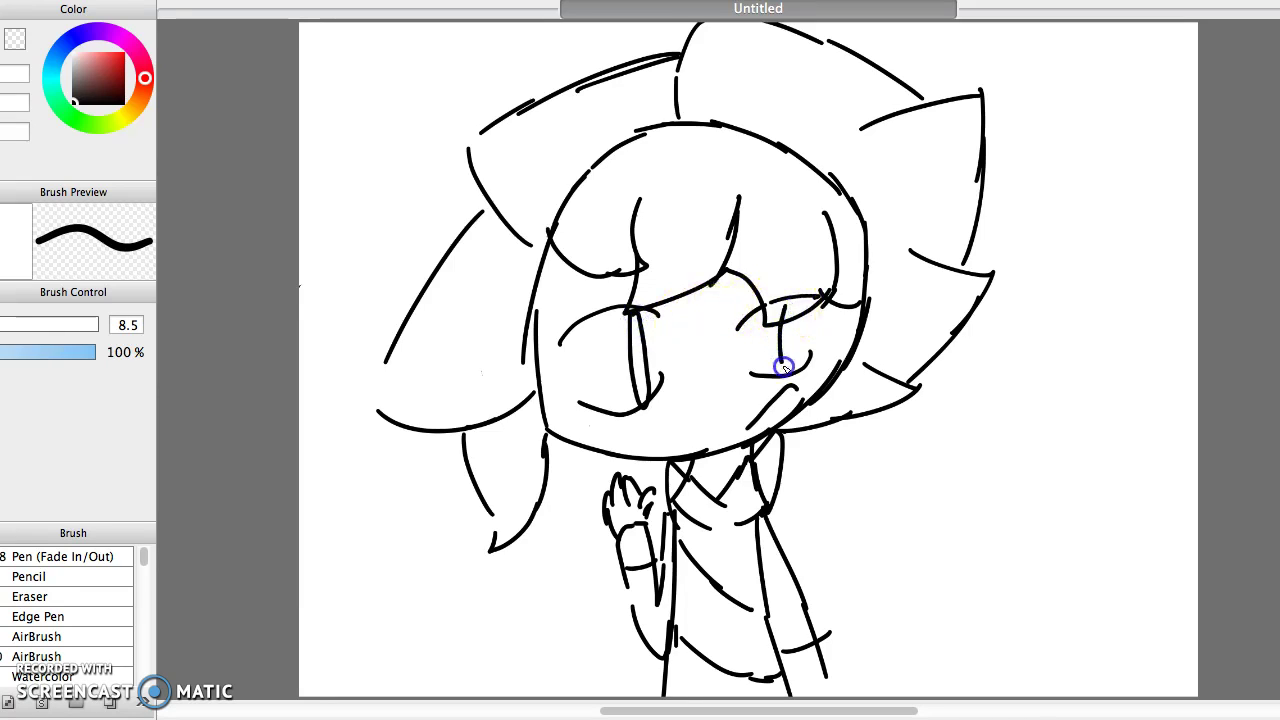
{"action": "left_click_drag", "start_coordinate": [762, 281], "coordinate": [760, 282]}
{"action": "mouse_move", "coordinate": [641, 292]}
{"action": "left_mouse_down"}
{"action": "mouse_move", "coordinate": [590, 297]}
{"action": "mouse_move", "coordinate": [620, 293]}
{"action": "left_mouse_up"}
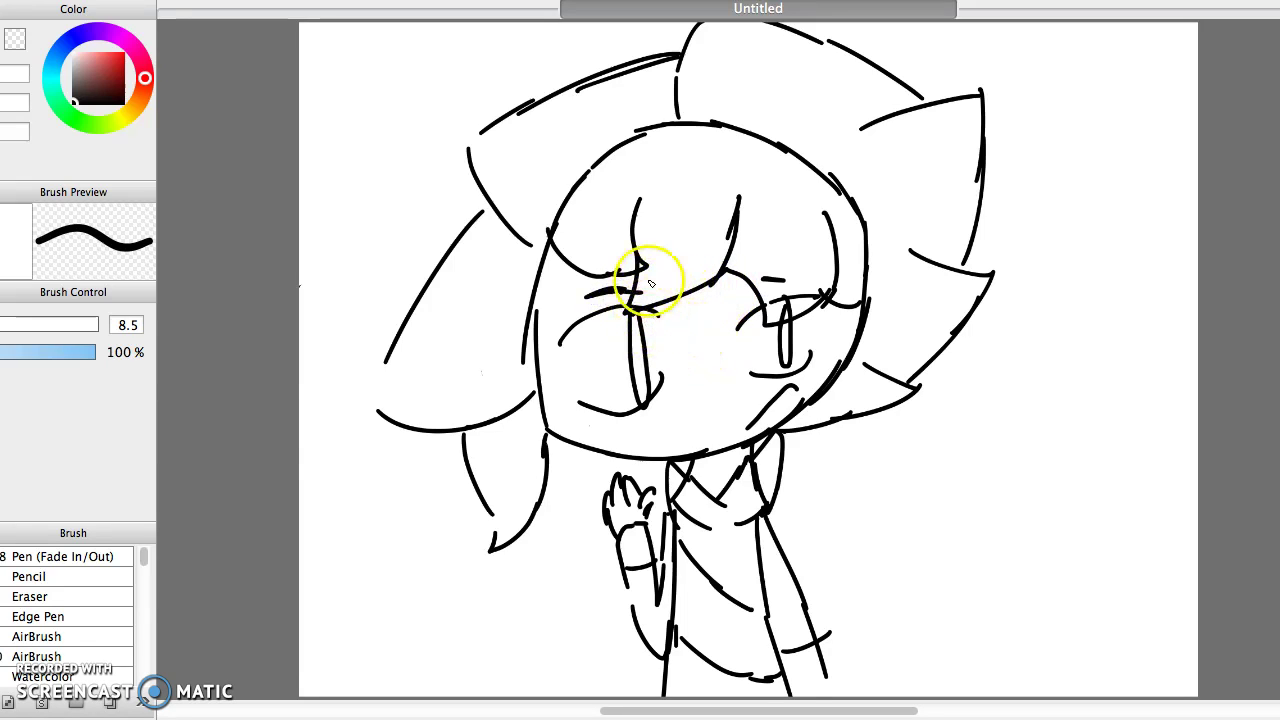
- Pick an orange-brown colour and scribble it into the hair locks on the left side of the head
{"action": "left_click", "coordinate": [138, 106]}
{"action": "left_click", "coordinate": [119, 68]}
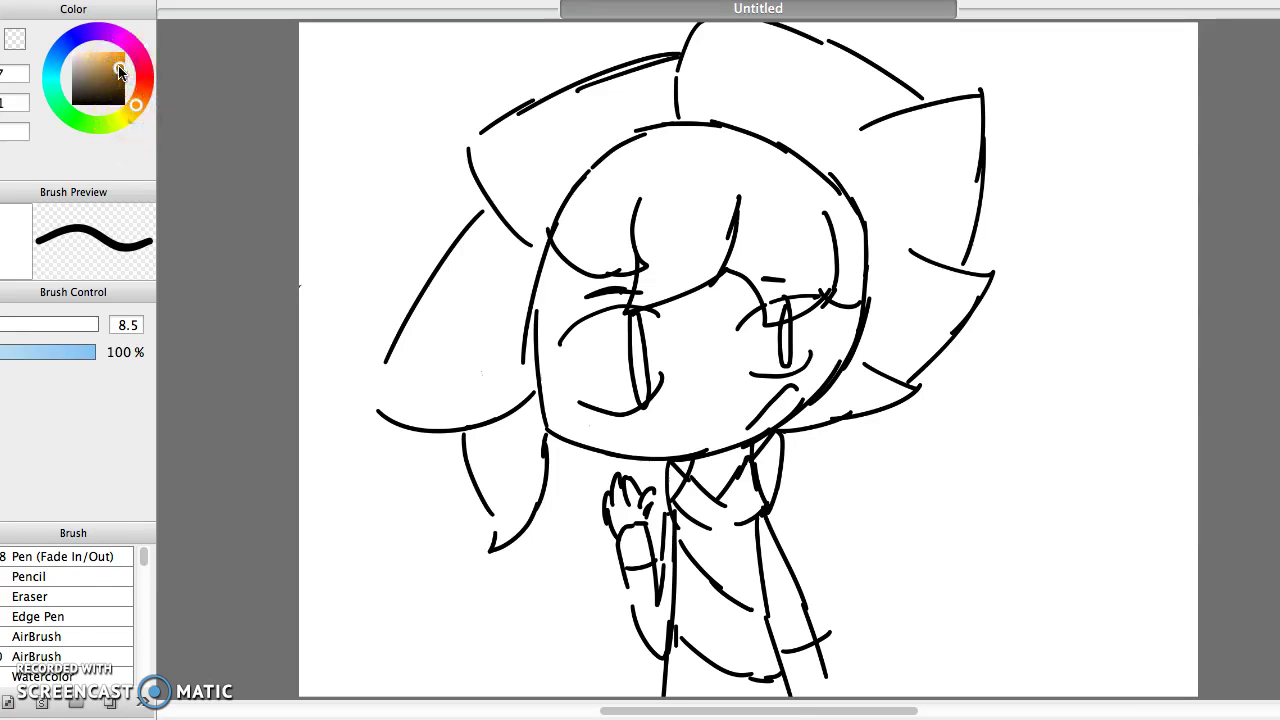
{"action": "mouse_move", "coordinate": [405, 339]}
{"action": "left_mouse_down"}
{"action": "mouse_move", "coordinate": [410, 403]}
{"action": "mouse_move", "coordinate": [416, 338]}
{"action": "mouse_move", "coordinate": [430, 401]}
{"action": "mouse_move", "coordinate": [426, 330]}
{"action": "mouse_move", "coordinate": [441, 411]}
{"action": "mouse_move", "coordinate": [435, 321]}
{"action": "mouse_move", "coordinate": [454, 375]}
{"action": "mouse_move", "coordinate": [455, 322]}
{"action": "mouse_move", "coordinate": [481, 374]}
{"action": "mouse_move", "coordinate": [478, 323]}
{"action": "mouse_move", "coordinate": [499, 378]}
{"action": "mouse_move", "coordinate": [499, 331]}
{"action": "mouse_move", "coordinate": [522, 389]}
{"action": "mouse_move", "coordinate": [502, 318]}
{"action": "mouse_move", "coordinate": [514, 293]}
{"action": "mouse_move", "coordinate": [491, 294]}
{"action": "mouse_move", "coordinate": [515, 248]}
{"action": "mouse_move", "coordinate": [470, 304]}
{"action": "mouse_move", "coordinate": [483, 246]}
{"action": "mouse_move", "coordinate": [446, 262]}
{"action": "left_mouse_up"}
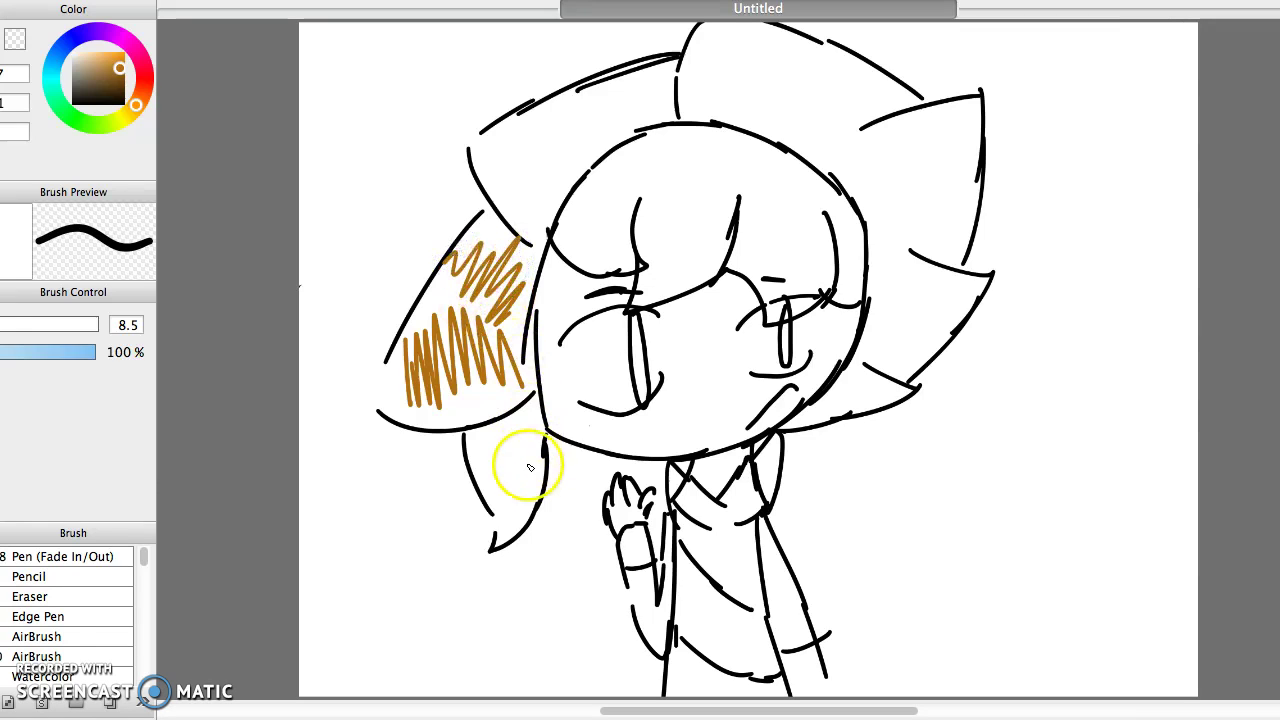
{"action": "left_click_drag", "start_coordinate": [523, 517], "coordinate": [514, 505]}
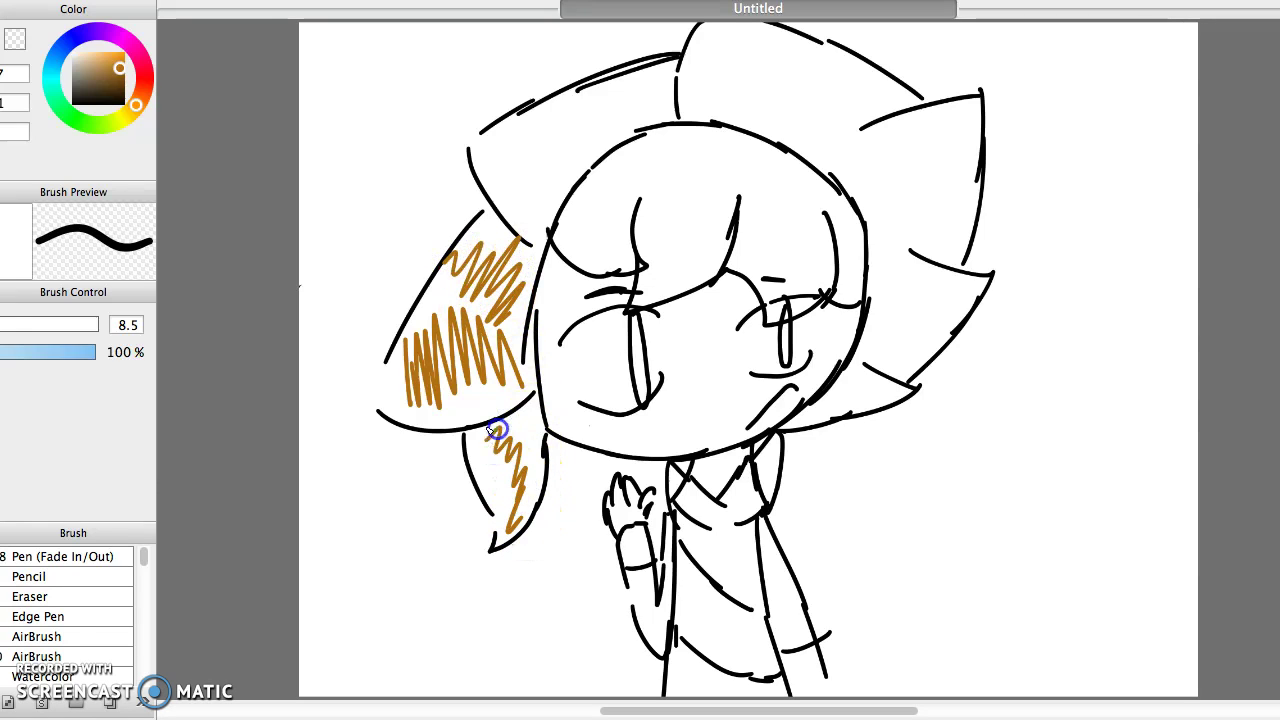
{"action": "mouse_move", "coordinate": [557, 163]}
{"action": "left_mouse_down"}
{"action": "mouse_move", "coordinate": [549, 217]}
{"action": "mouse_move", "coordinate": [522, 132]}
{"action": "mouse_move", "coordinate": [573, 98]}
{"action": "left_mouse_up"}
{"action": "mouse_move", "coordinate": [655, 93]}
{"action": "left_mouse_down"}
{"action": "mouse_move", "coordinate": [571, 175]}
{"action": "mouse_move", "coordinate": [565, 121]}
{"action": "mouse_move", "coordinate": [572, 133]}
{"action": "mouse_move", "coordinate": [637, 88]}
{"action": "left_mouse_up"}
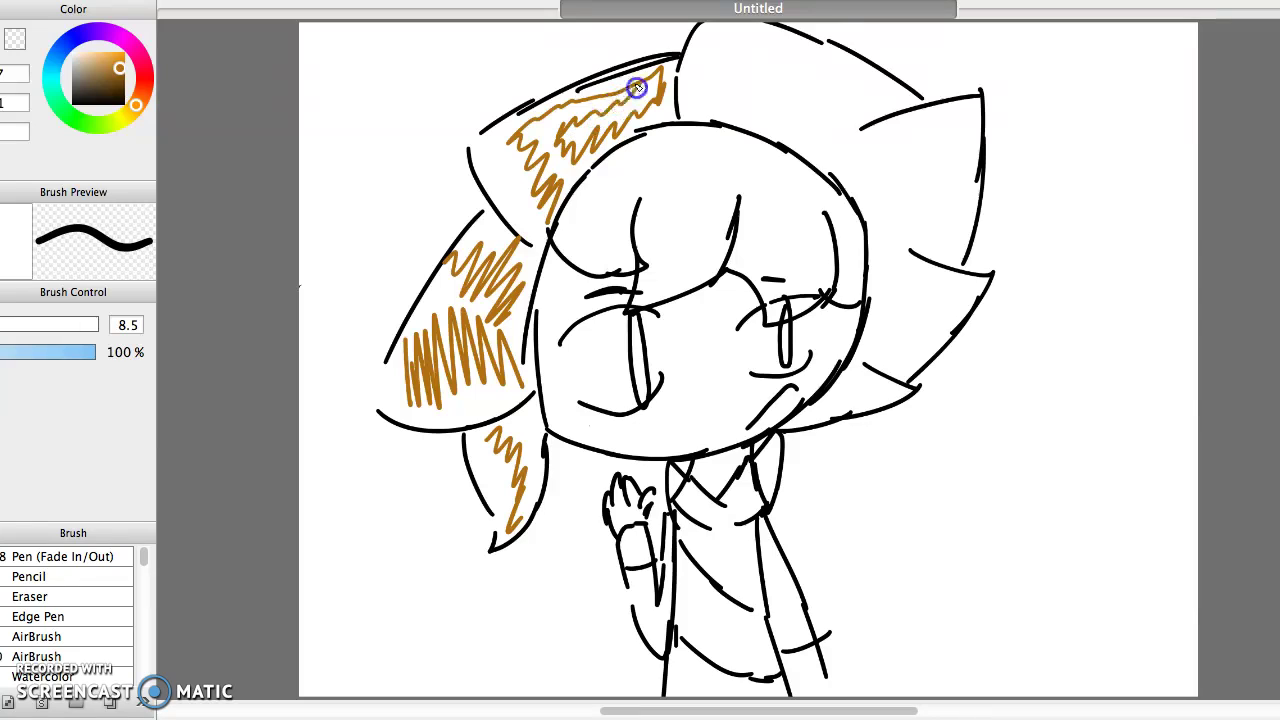
- Scribble orange-brown into the top hair section, the fringe and the spikes on the right side
{"action": "mouse_move", "coordinate": [875, 103]}
{"action": "left_mouse_down"}
{"action": "mouse_move", "coordinate": [831, 134]}
{"action": "mouse_move", "coordinate": [806, 120]}
{"action": "mouse_move", "coordinate": [794, 69]}
{"action": "mouse_move", "coordinate": [705, 82]}
{"action": "left_mouse_up"}
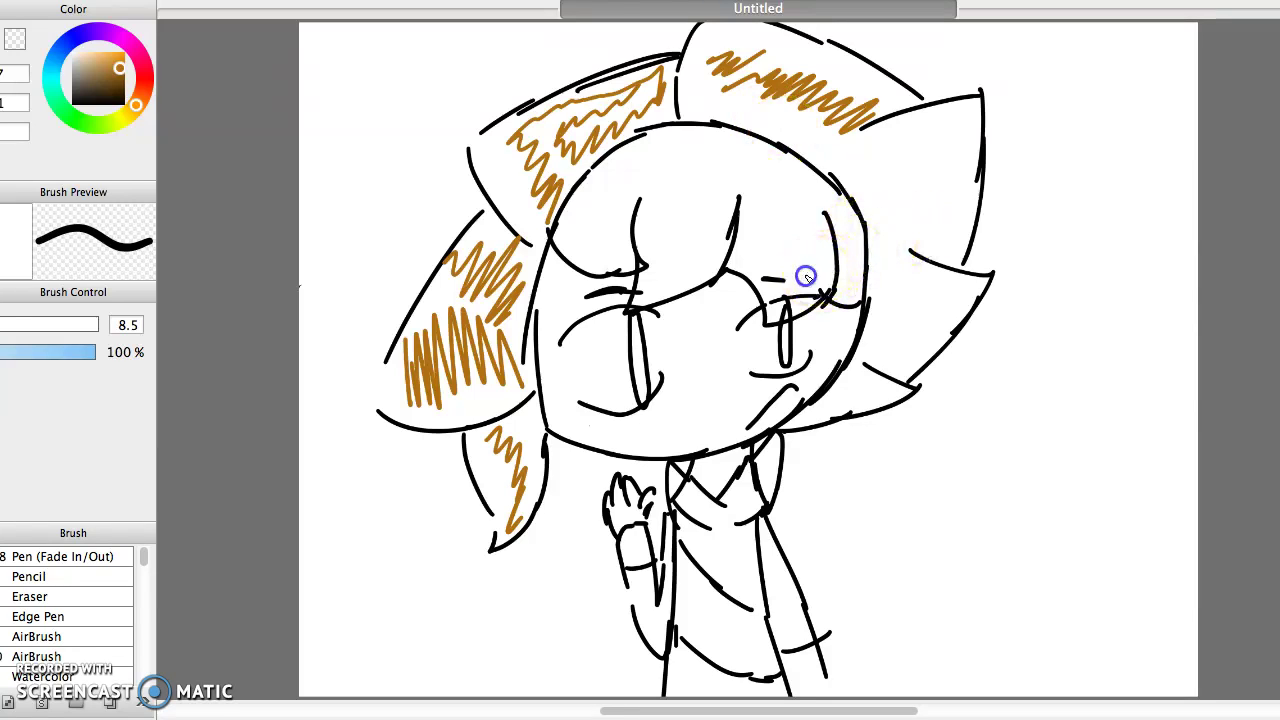
{"action": "mouse_move", "coordinate": [778, 257]}
{"action": "left_mouse_down"}
{"action": "mouse_move", "coordinate": [754, 220]}
{"action": "mouse_move", "coordinate": [769, 177]}
{"action": "mouse_move", "coordinate": [700, 214]}
{"action": "mouse_move", "coordinate": [711, 197]}
{"action": "mouse_move", "coordinate": [666, 214]}
{"action": "mouse_move", "coordinate": [680, 154]}
{"action": "mouse_move", "coordinate": [619, 188]}
{"action": "left_mouse_up"}
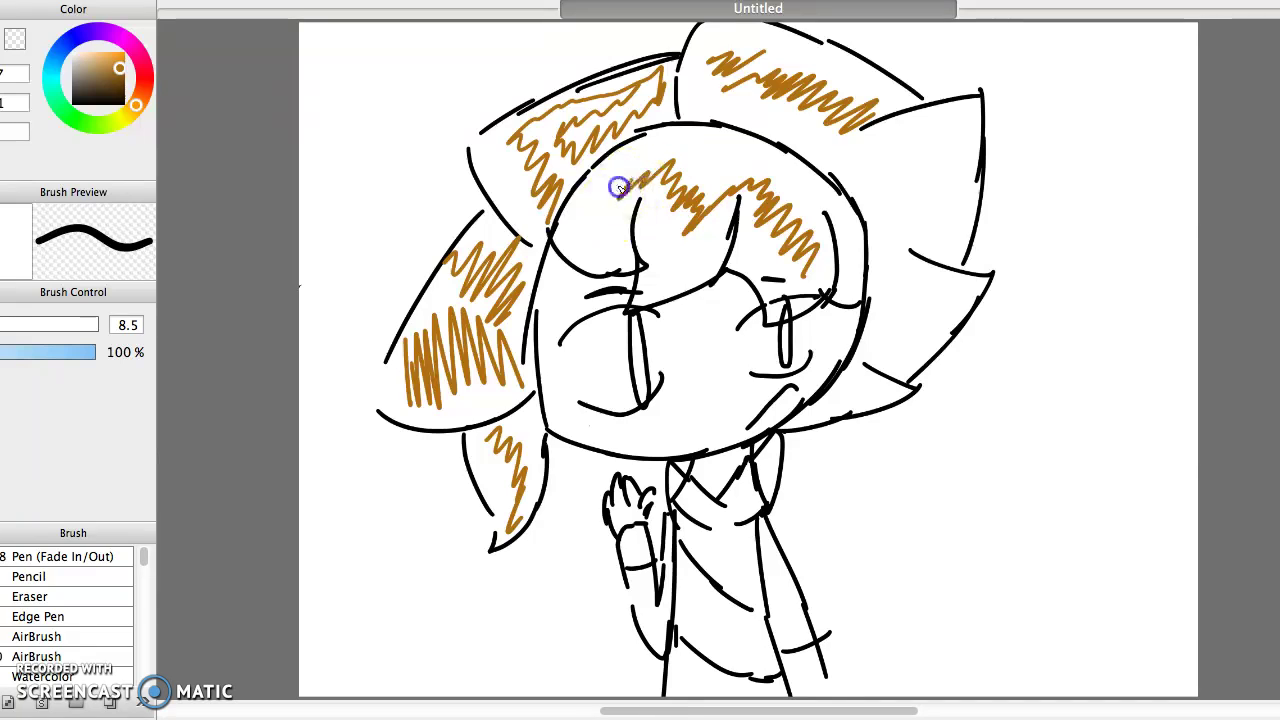
{"action": "mouse_move", "coordinate": [929, 229]}
{"action": "left_mouse_down"}
{"action": "mouse_move", "coordinate": [906, 234]}
{"action": "mouse_move", "coordinate": [914, 134]}
{"action": "mouse_move", "coordinate": [892, 165]}
{"action": "left_mouse_up"}
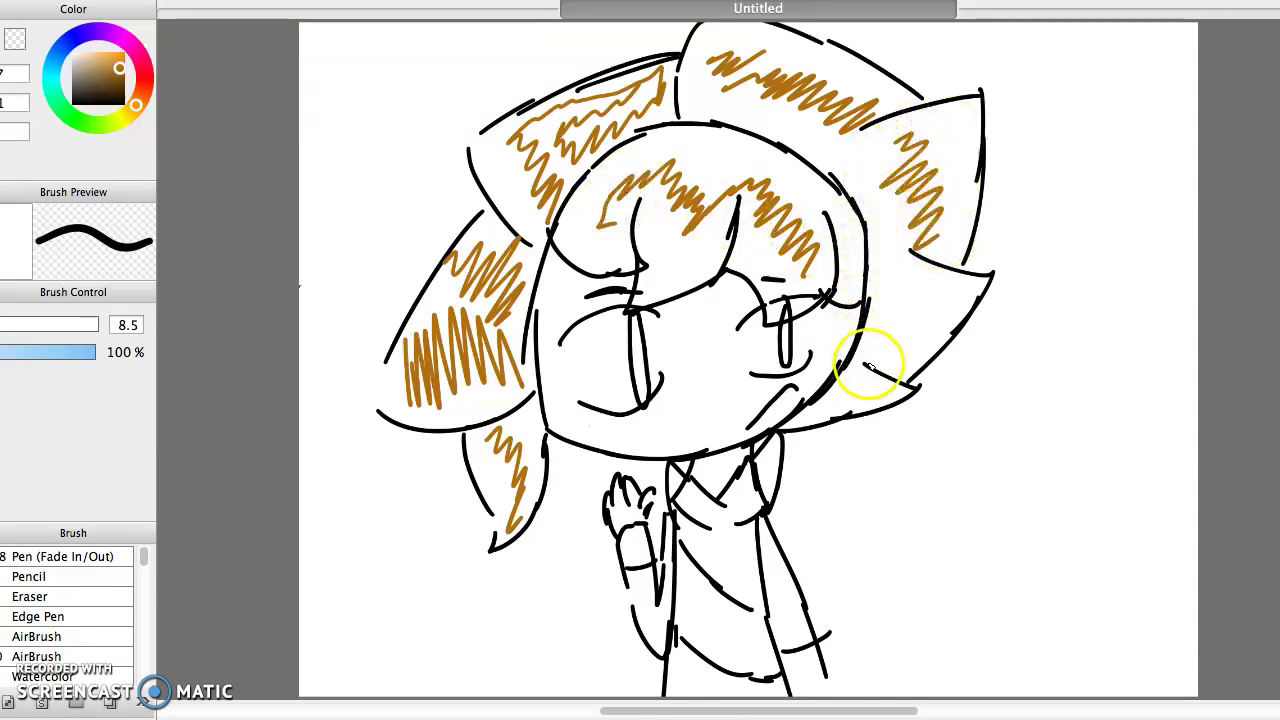
{"action": "mouse_move", "coordinate": [903, 368]}
{"action": "left_mouse_down"}
{"action": "mouse_move", "coordinate": [929, 311]}
{"action": "mouse_move", "coordinate": [926, 271]}
{"action": "mouse_move", "coordinate": [893, 387]}
{"action": "mouse_move", "coordinate": [868, 393]}
{"action": "left_mouse_up"}
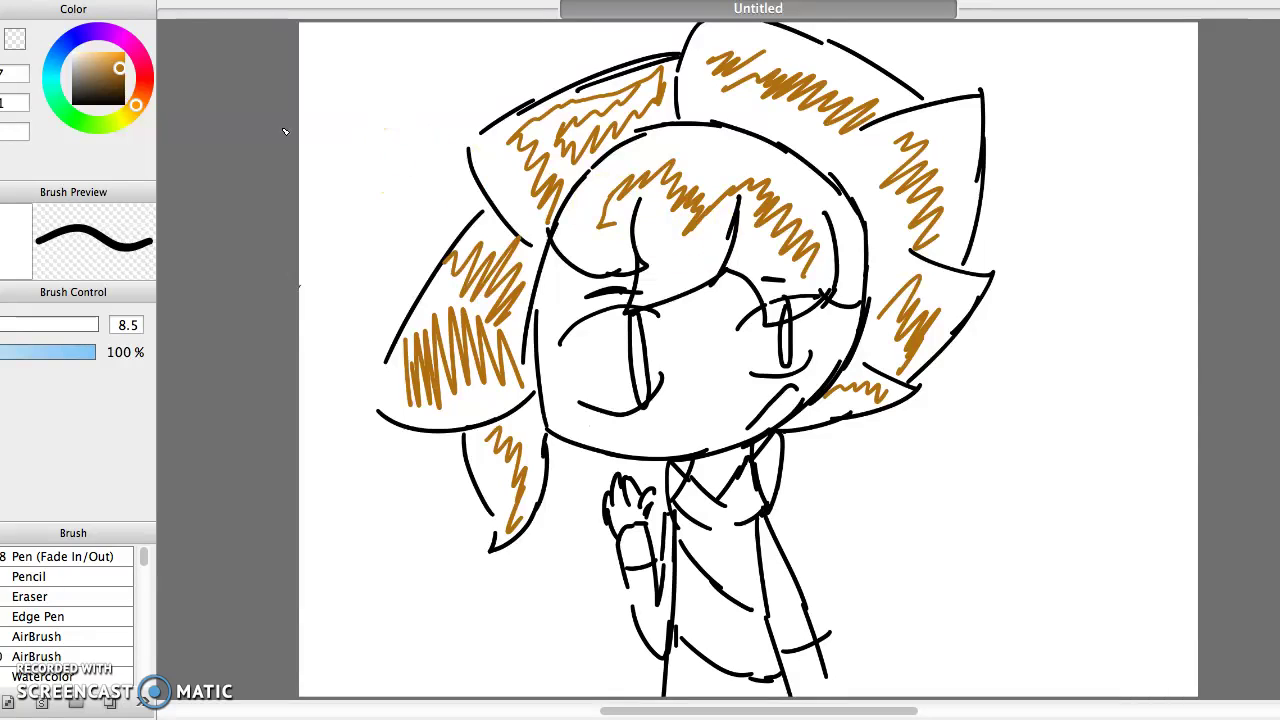
- Switch the brush colour to green and fill in the narrow pupils of both eyes
{"action": "left_click", "coordinate": [56, 112]}
{"action": "left_click", "coordinate": [102, 83]}
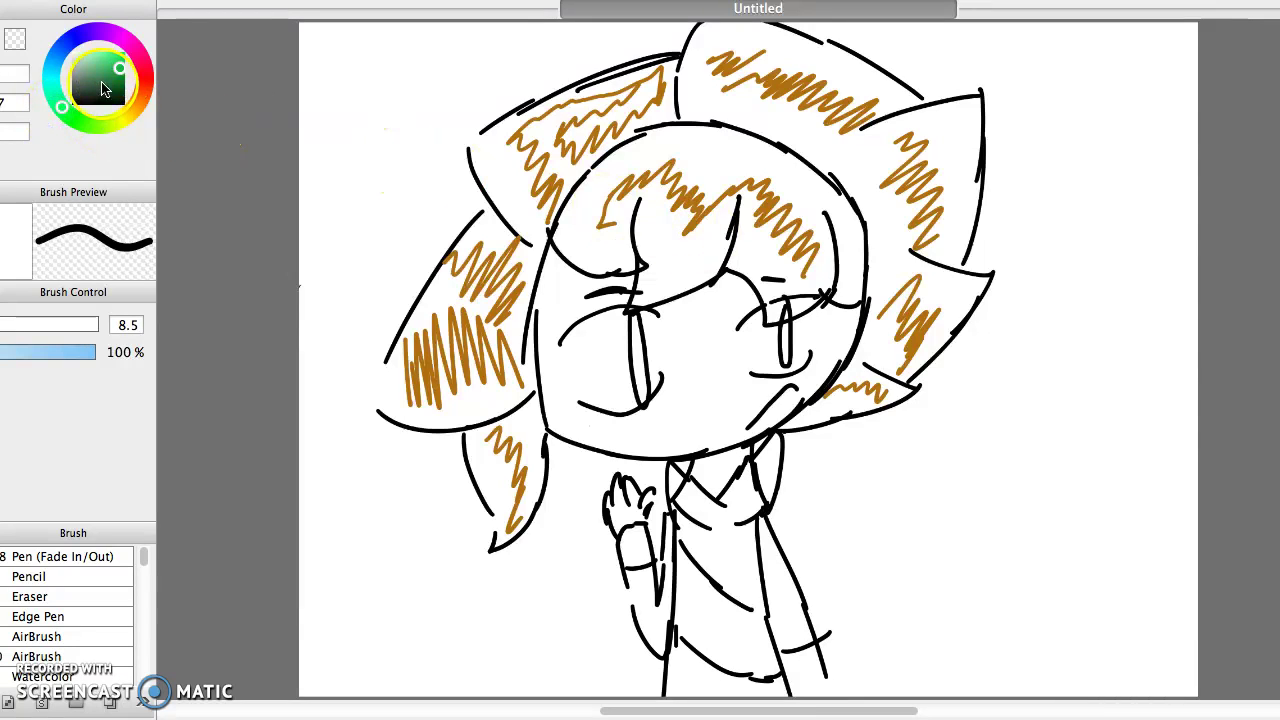
{"action": "left_click_drag", "start_coordinate": [638, 362], "coordinate": [633, 318]}
{"action": "left_click_drag", "start_coordinate": [645, 401], "coordinate": [643, 394]}
{"action": "left_click_drag", "start_coordinate": [788, 333], "coordinate": [787, 349]}
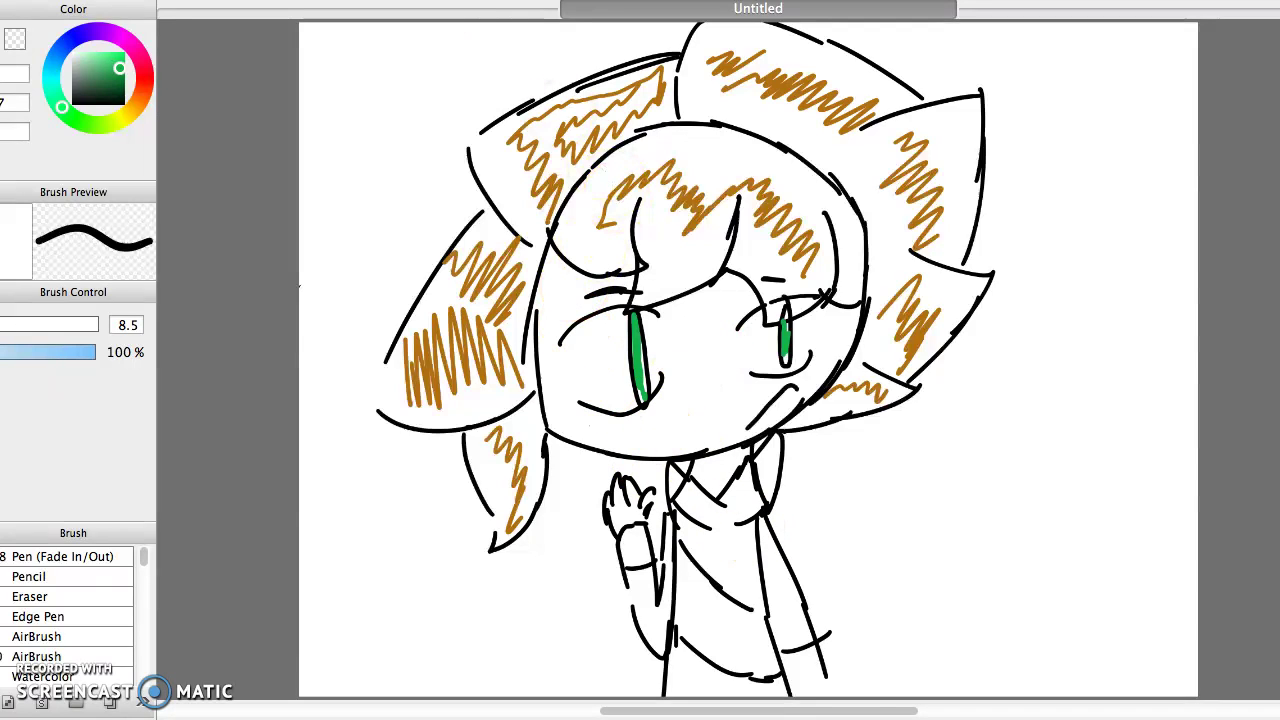
- Switch the brush colour to dark blue and scribble it into the shirt's chest band, bottom band and both sleeves
{"action": "left_click", "coordinate": [60, 52]}
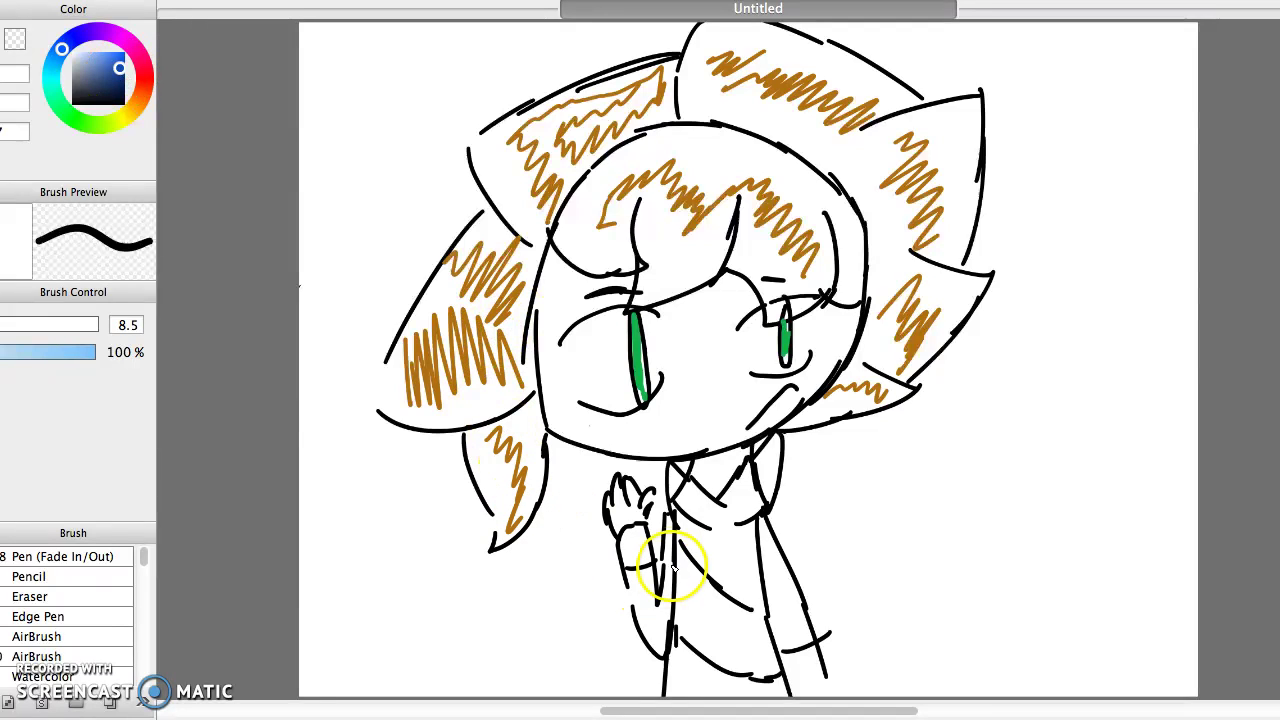
{"action": "left_click_drag", "start_coordinate": [687, 543], "coordinate": [750, 578]}
{"action": "left_click", "coordinate": [775, 688]}
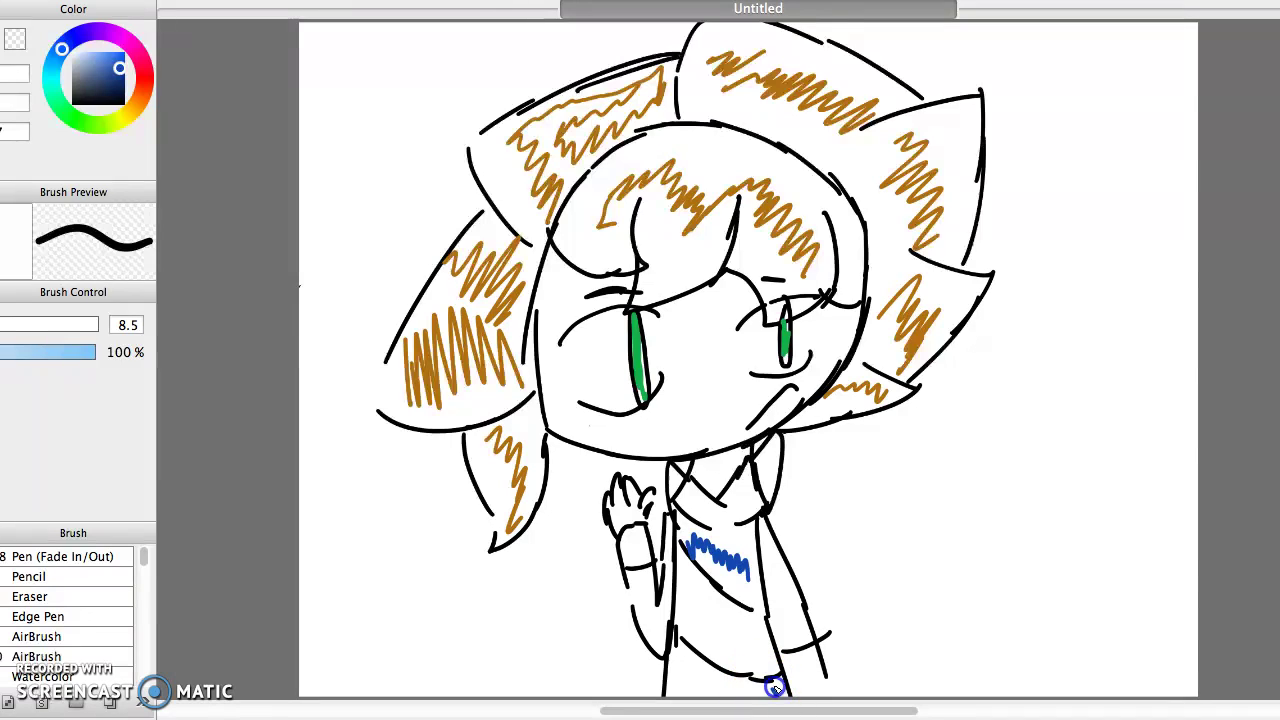
{"action": "left_click_drag", "start_coordinate": [715, 685], "coordinate": [691, 689]}
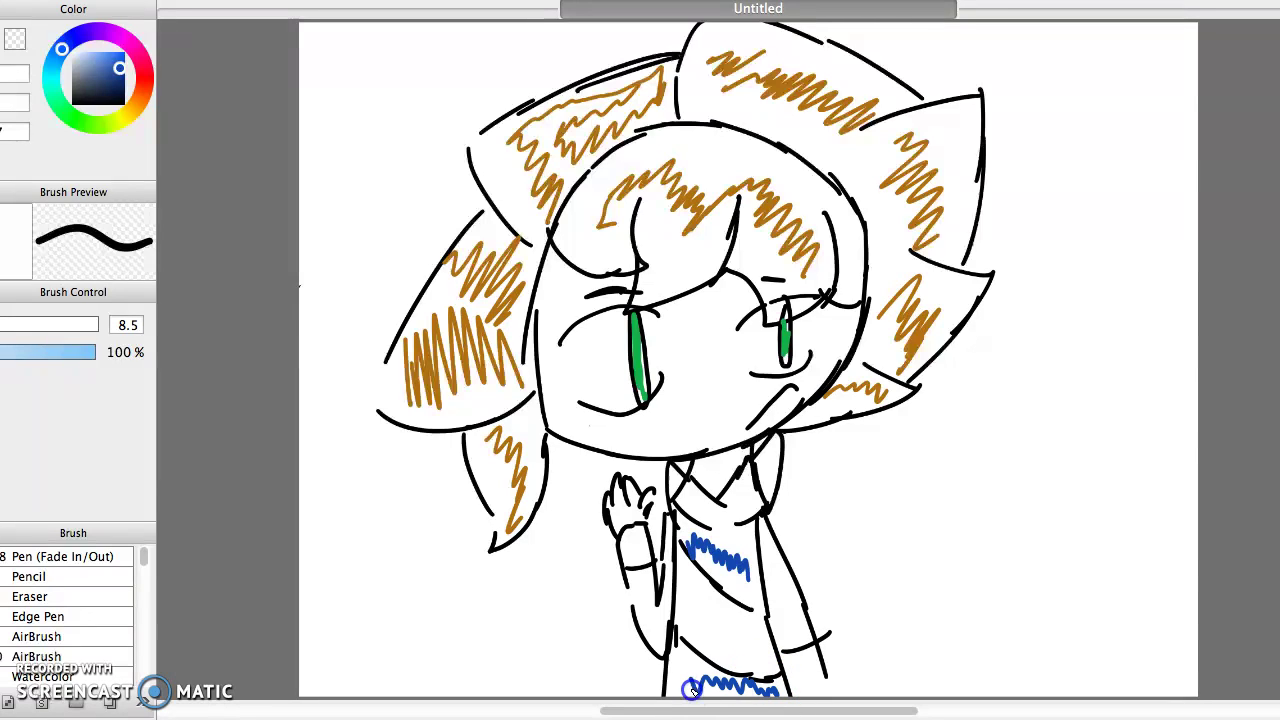
{"action": "mouse_move", "coordinate": [635, 578]}
{"action": "left_mouse_down"}
{"action": "mouse_move", "coordinate": [659, 623]}
{"action": "mouse_move", "coordinate": [666, 585]}
{"action": "left_mouse_up"}
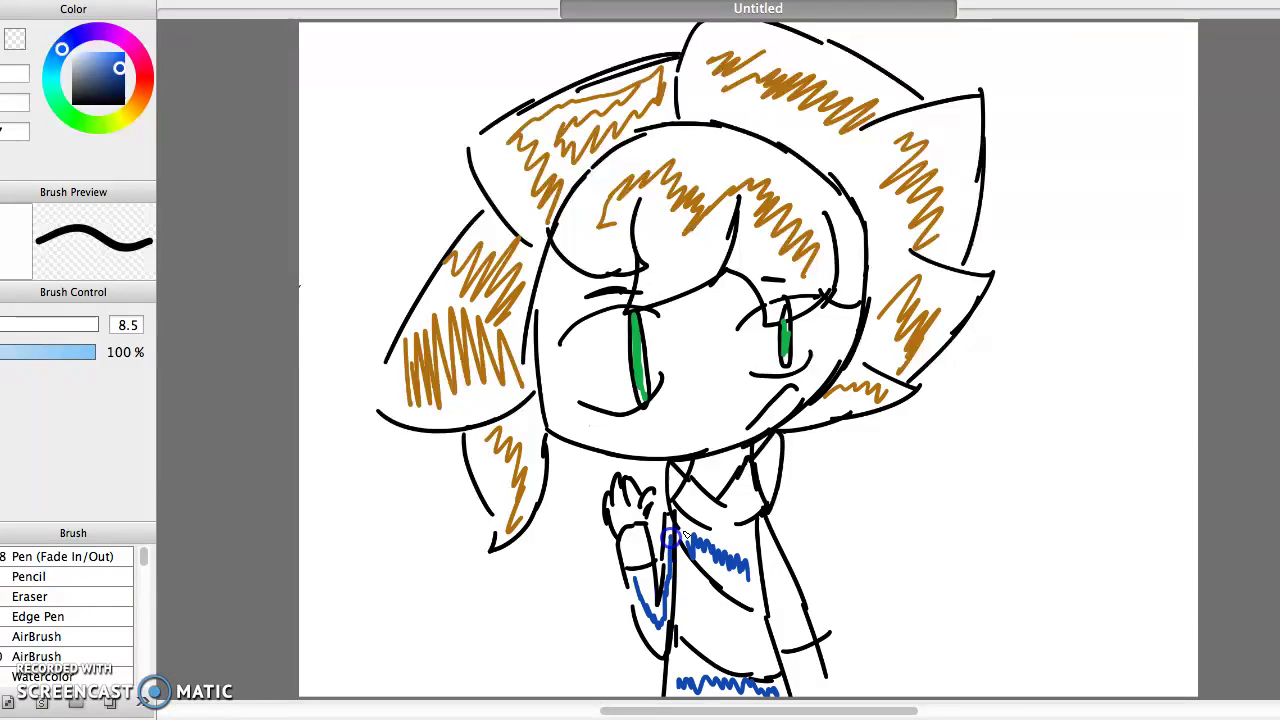
{"action": "left_click_drag", "start_coordinate": [780, 612], "coordinate": [783, 616]}
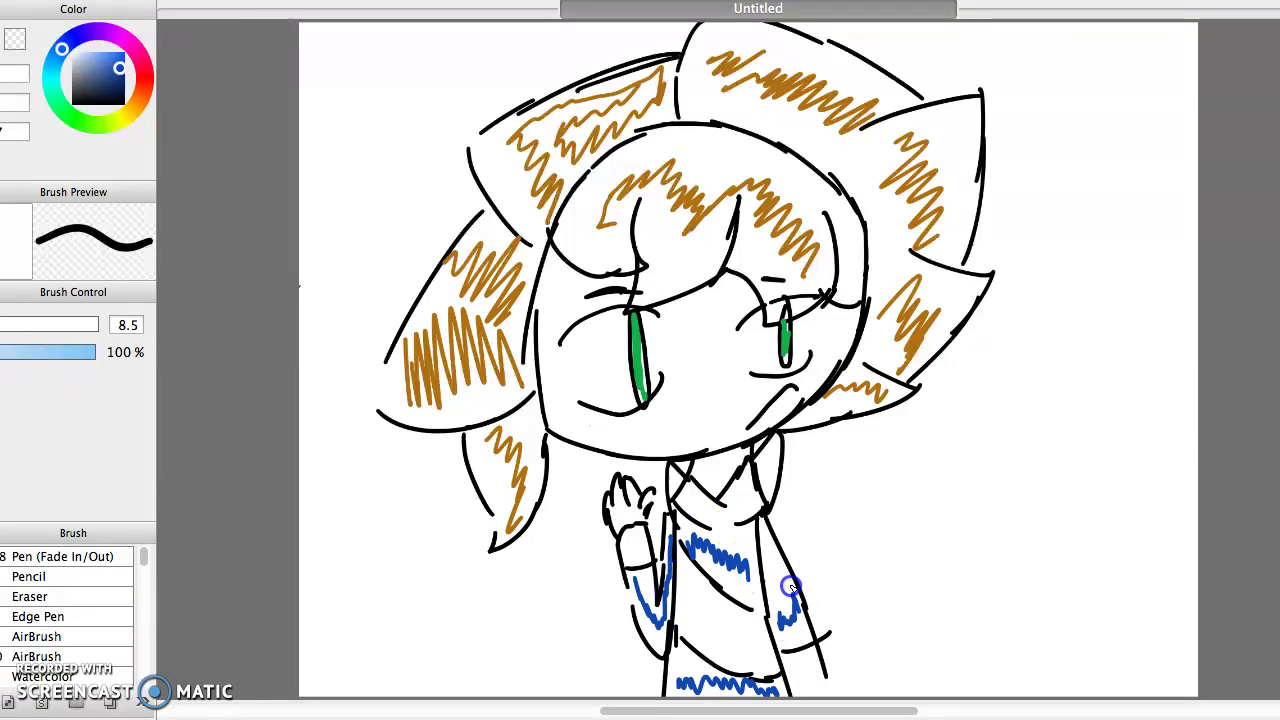
{"action": "left_click_drag", "start_coordinate": [757, 549], "coordinate": [778, 620]}
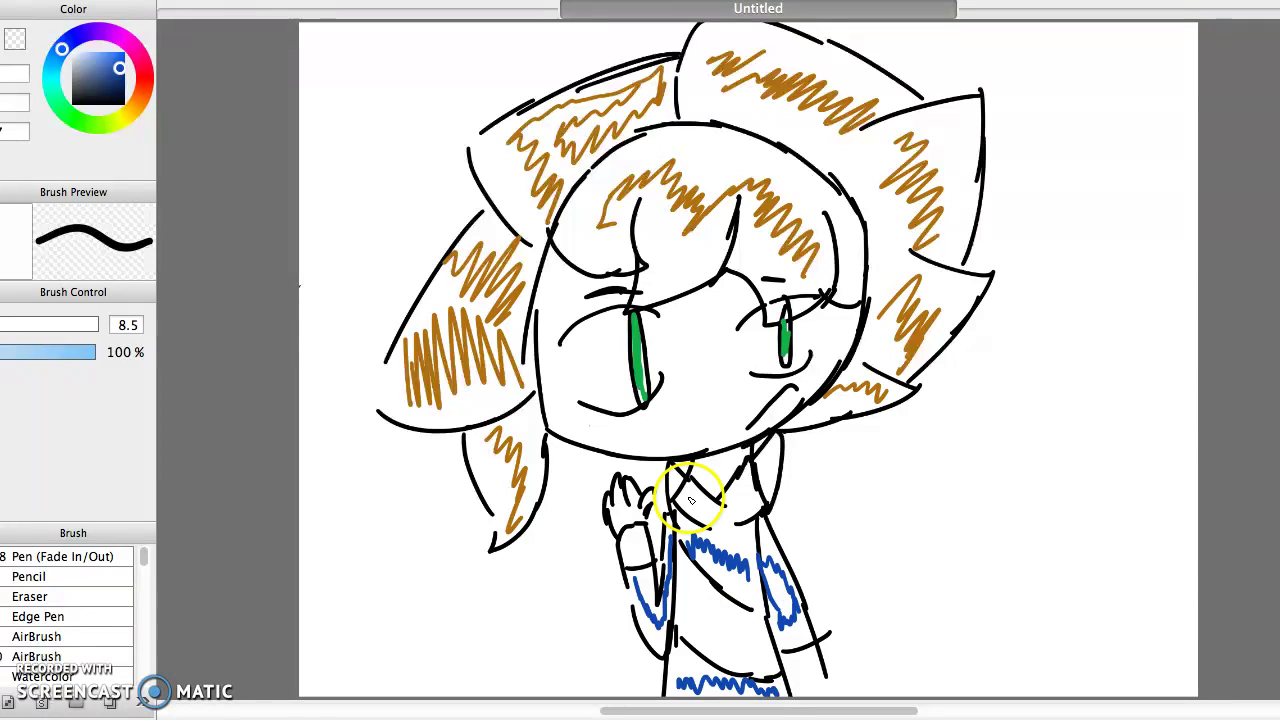
- Pick a lighter blue and scribble it into the middle band of the shirt
{"action": "left_click", "coordinate": [90, 64]}
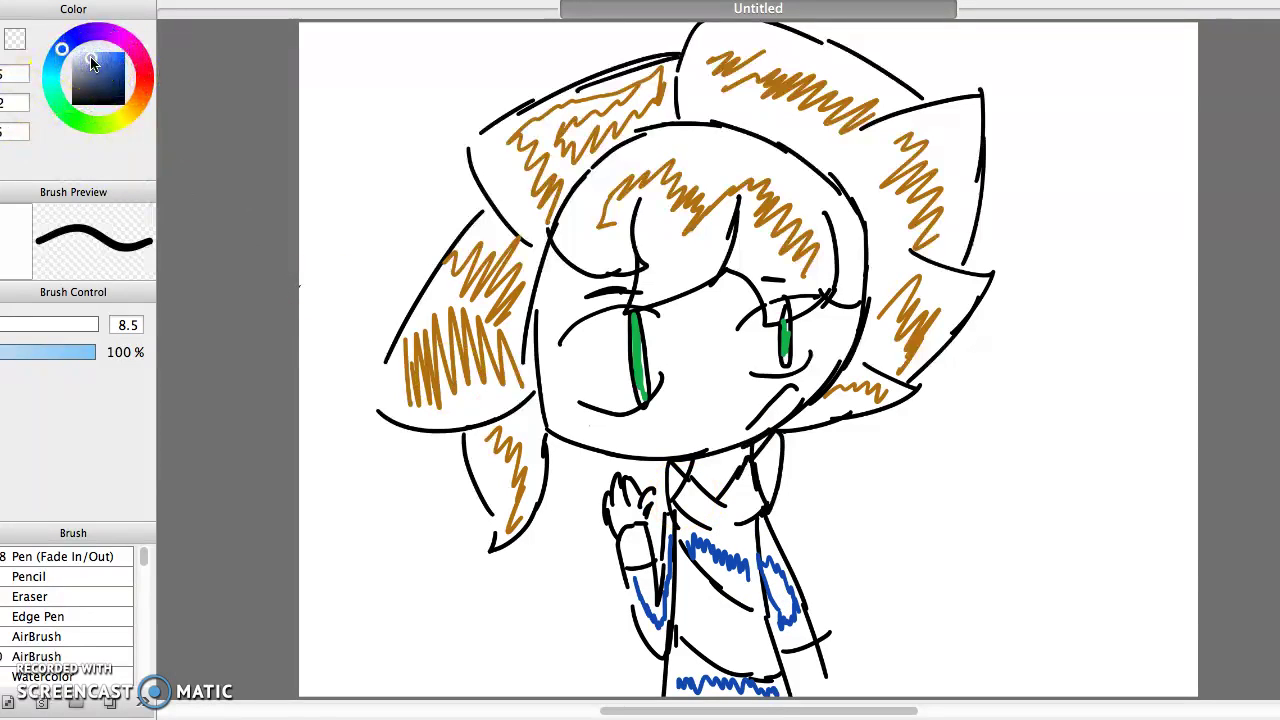
{"action": "left_click_drag", "start_coordinate": [745, 657], "coordinate": [716, 620]}
{"action": "left_click", "coordinate": [645, 506]}
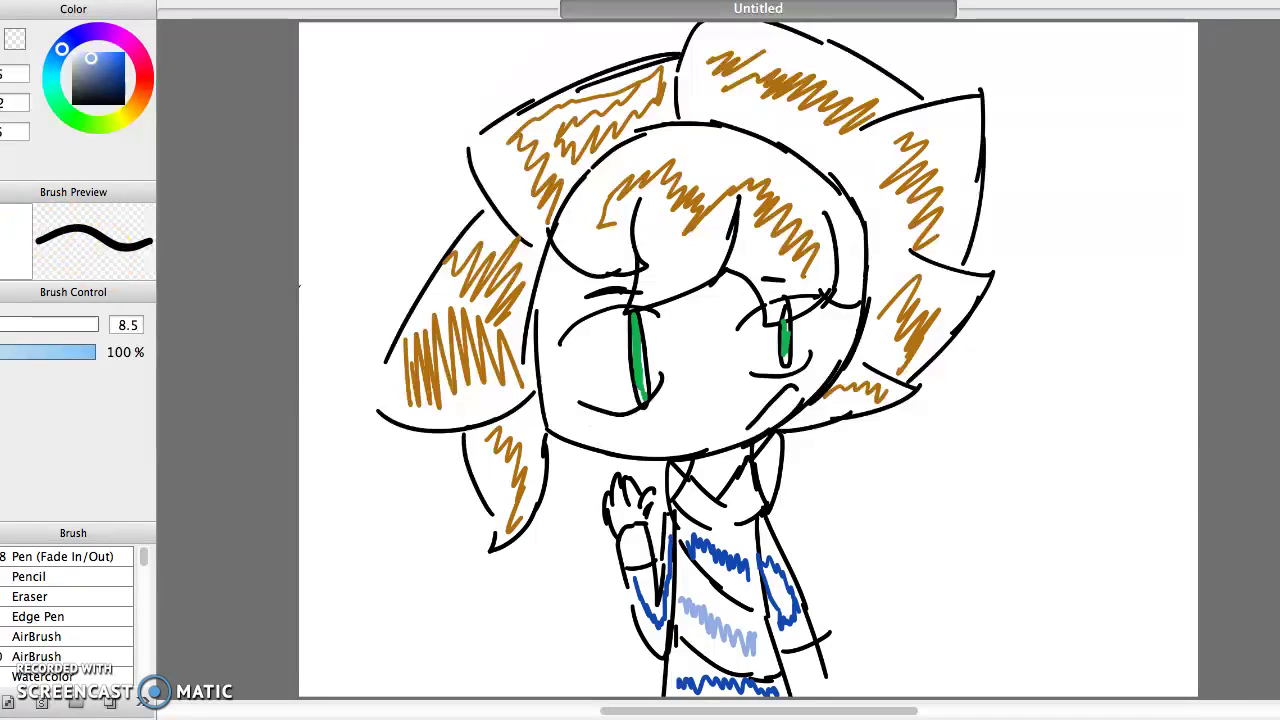
- Pick a pale peach skin colour and scribble it into the neck, the lowered arm's hand and the raised hand
{"action": "left_click", "coordinate": [128, 116]}
{"action": "left_click", "coordinate": [120, 82]}
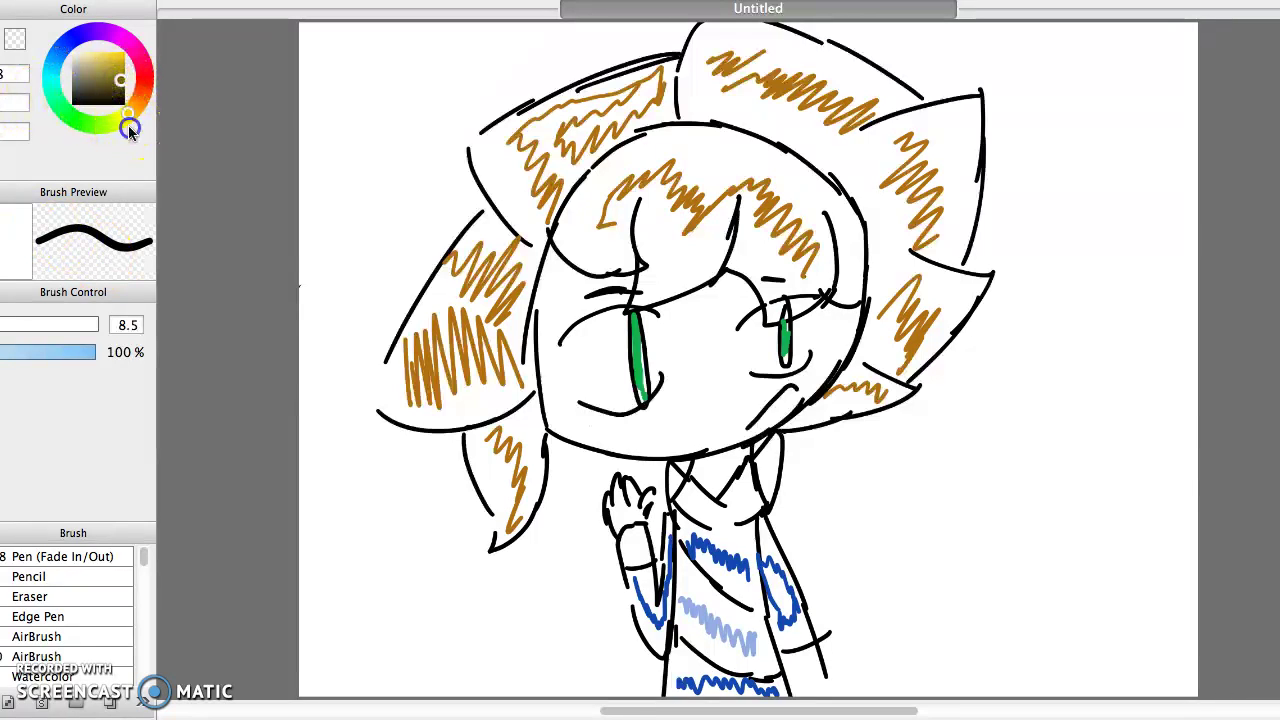
{"action": "left_click", "coordinate": [126, 117]}
{"action": "left_click", "coordinate": [123, 73]}
{"action": "left_click_drag", "start_coordinate": [130, 109], "coordinate": [135, 111]}
{"action": "left_click", "coordinate": [88, 55]}
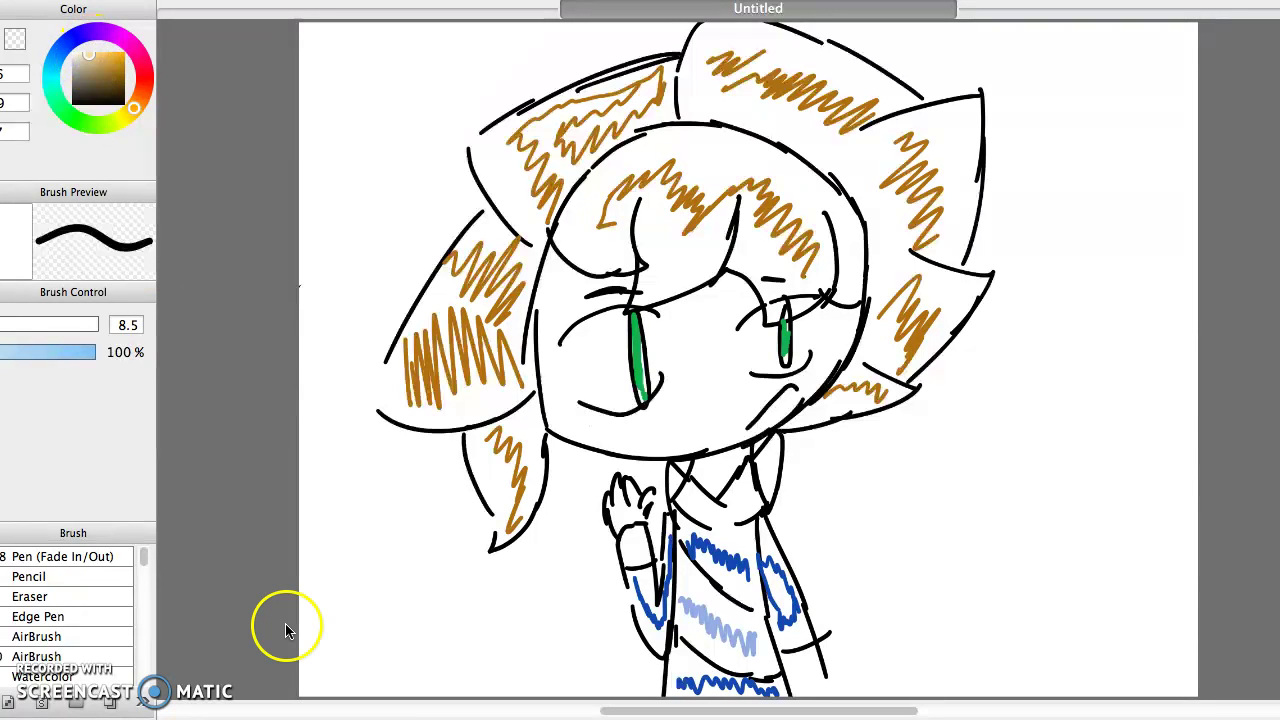
{"action": "mouse_move", "coordinate": [726, 467]}
{"action": "left_mouse_down"}
{"action": "mouse_move", "coordinate": [720, 457]}
{"action": "mouse_move", "coordinate": [703, 469]}
{"action": "left_mouse_up"}
{"action": "left_click_drag", "start_coordinate": [815, 677], "coordinate": [814, 682]}
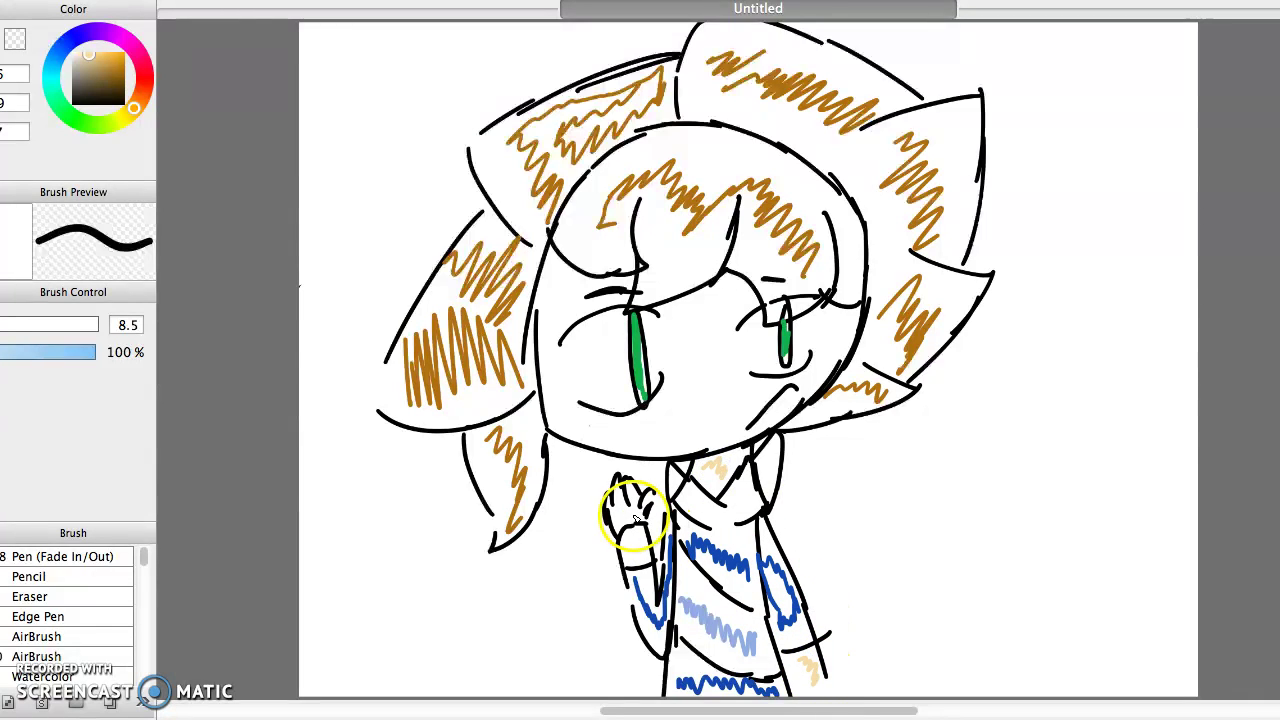
{"action": "left_click_drag", "start_coordinate": [630, 516], "coordinate": [622, 514]}
- Scribble the pale skin colour over the face, covering the area between the eyes, both cheeks and the chin
{"action": "mouse_move", "coordinate": [732, 425]}
{"action": "left_mouse_down"}
{"action": "mouse_move", "coordinate": [723, 372]}
{"action": "mouse_move", "coordinate": [715, 360]}
{"action": "mouse_move", "coordinate": [686, 375]}
{"action": "mouse_move", "coordinate": [697, 295]}
{"action": "left_mouse_up"}
{"action": "mouse_move", "coordinate": [583, 429]}
{"action": "left_mouse_down"}
{"action": "mouse_move", "coordinate": [558, 359]}
{"action": "mouse_move", "coordinate": [541, 354]}
{"action": "mouse_move", "coordinate": [562, 286]}
{"action": "left_mouse_up"}
{"action": "left_click_drag", "start_coordinate": [711, 432], "coordinate": [697, 422]}
{"action": "mouse_move", "coordinate": [694, 410]}
{"action": "left_mouse_down"}
{"action": "mouse_move", "coordinate": [579, 428]}
{"action": "mouse_move", "coordinate": [665, 430]}
{"action": "left_mouse_up"}
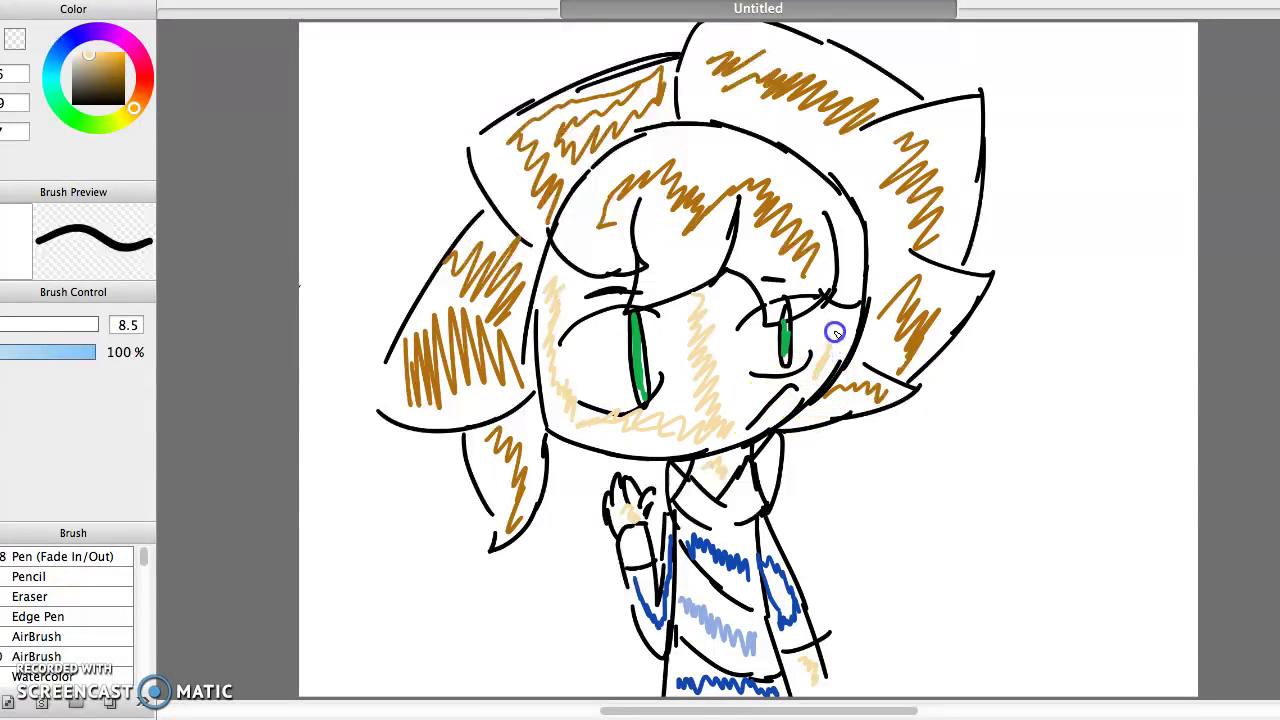
{"action": "mouse_move", "coordinate": [733, 426]}
{"action": "left_mouse_down"}
{"action": "mouse_move", "coordinate": [746, 394]}
{"action": "mouse_move", "coordinate": [715, 388]}
{"action": "mouse_move", "coordinate": [720, 345]}
{"action": "mouse_move", "coordinate": [705, 326]}
{"action": "left_mouse_up"}
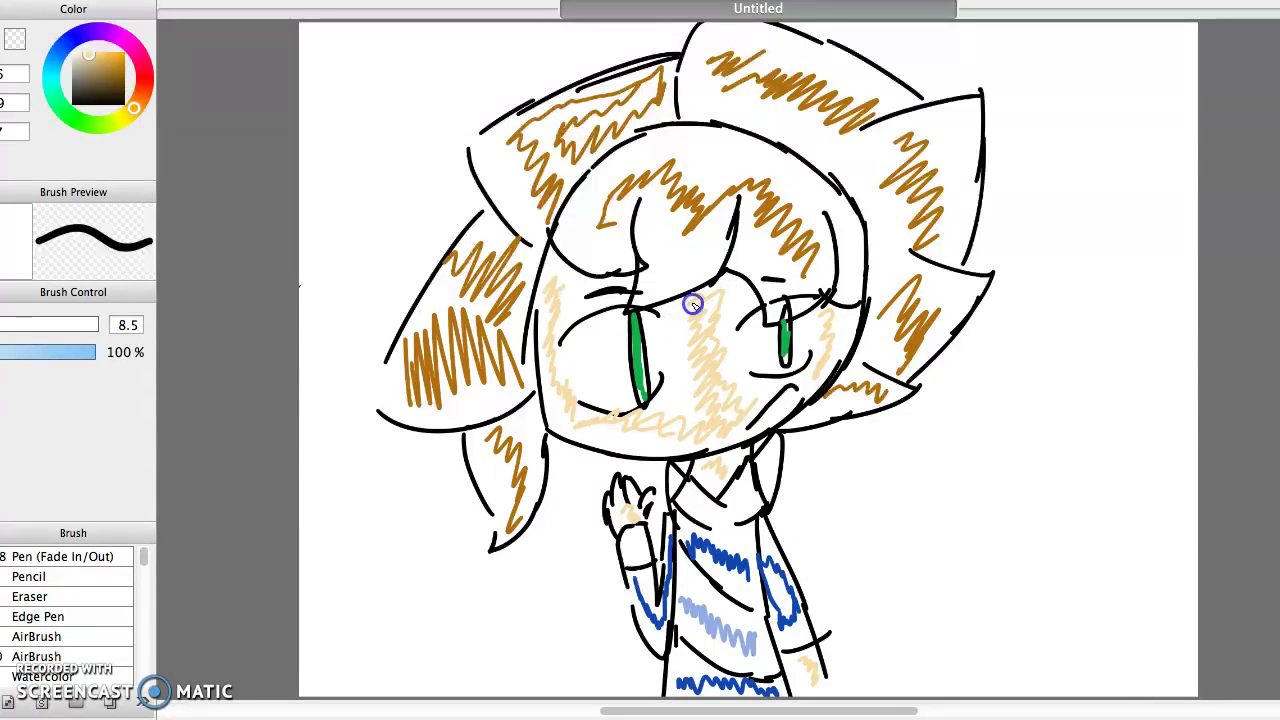
{"action": "mouse_move", "coordinate": [661, 374]}
{"action": "left_mouse_down"}
{"action": "mouse_move", "coordinate": [687, 423]}
{"action": "mouse_move", "coordinate": [765, 391]}
{"action": "mouse_move", "coordinate": [793, 402]}
{"action": "mouse_move", "coordinate": [719, 437]}
{"action": "mouse_move", "coordinate": [651, 447]}
{"action": "mouse_move", "coordinate": [583, 418]}
{"action": "mouse_move", "coordinate": [577, 368]}
{"action": "mouse_move", "coordinate": [554, 374]}
{"action": "mouse_move", "coordinate": [554, 300]}
{"action": "mouse_move", "coordinate": [564, 313]}
{"action": "mouse_move", "coordinate": [588, 272]}
{"action": "left_mouse_up"}
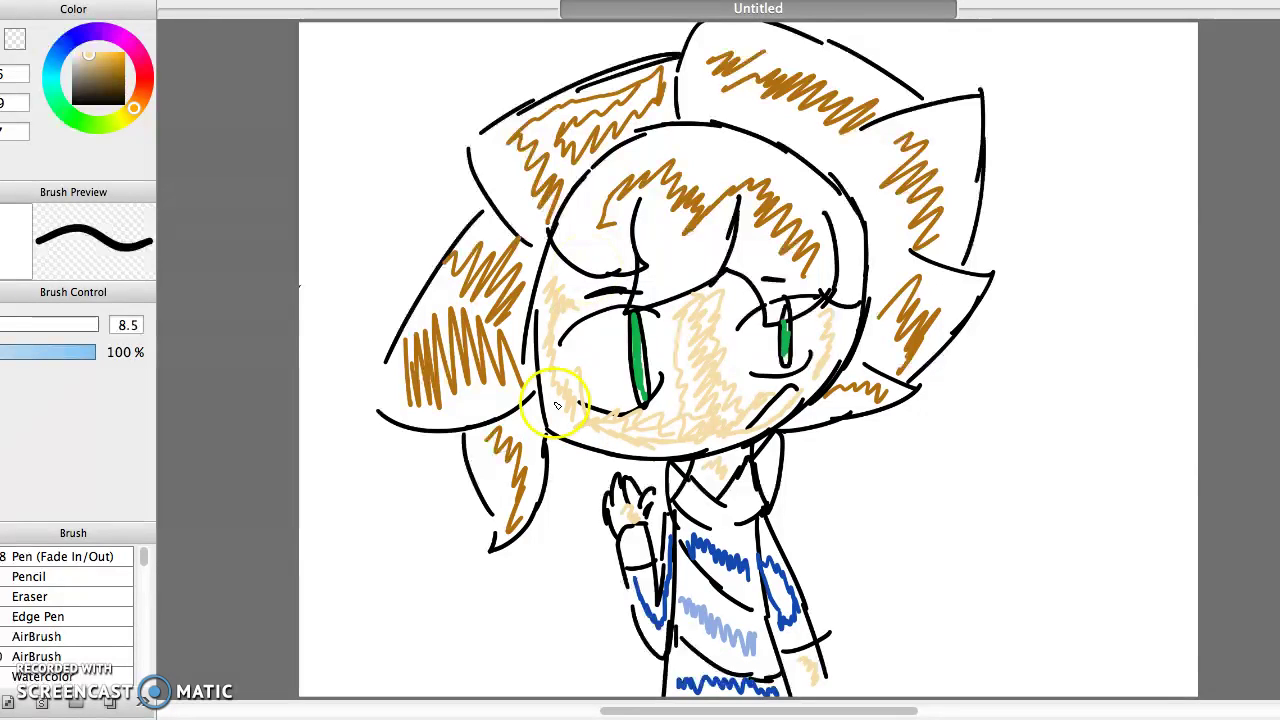
- Switch the brush colour to purple and scribble it into both sides of the shirt collar
{"action": "left_click", "coordinate": [107, 45]}
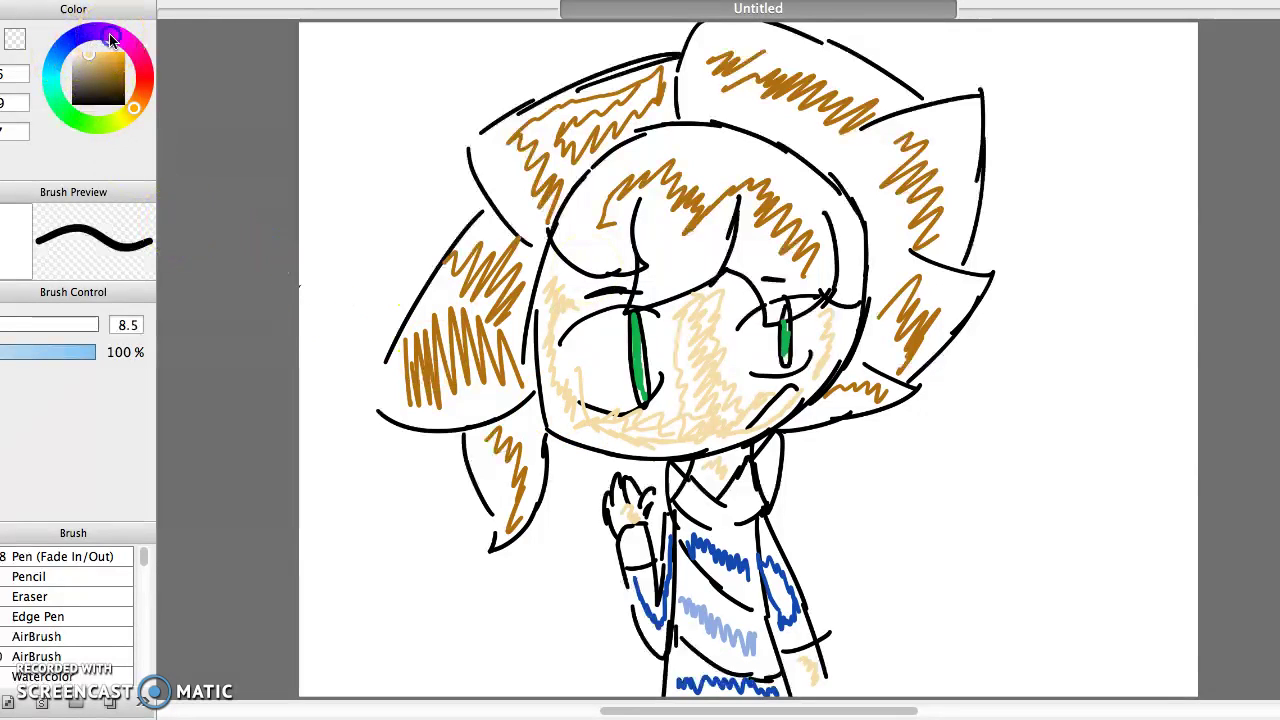
{"action": "left_click", "coordinate": [117, 80]}
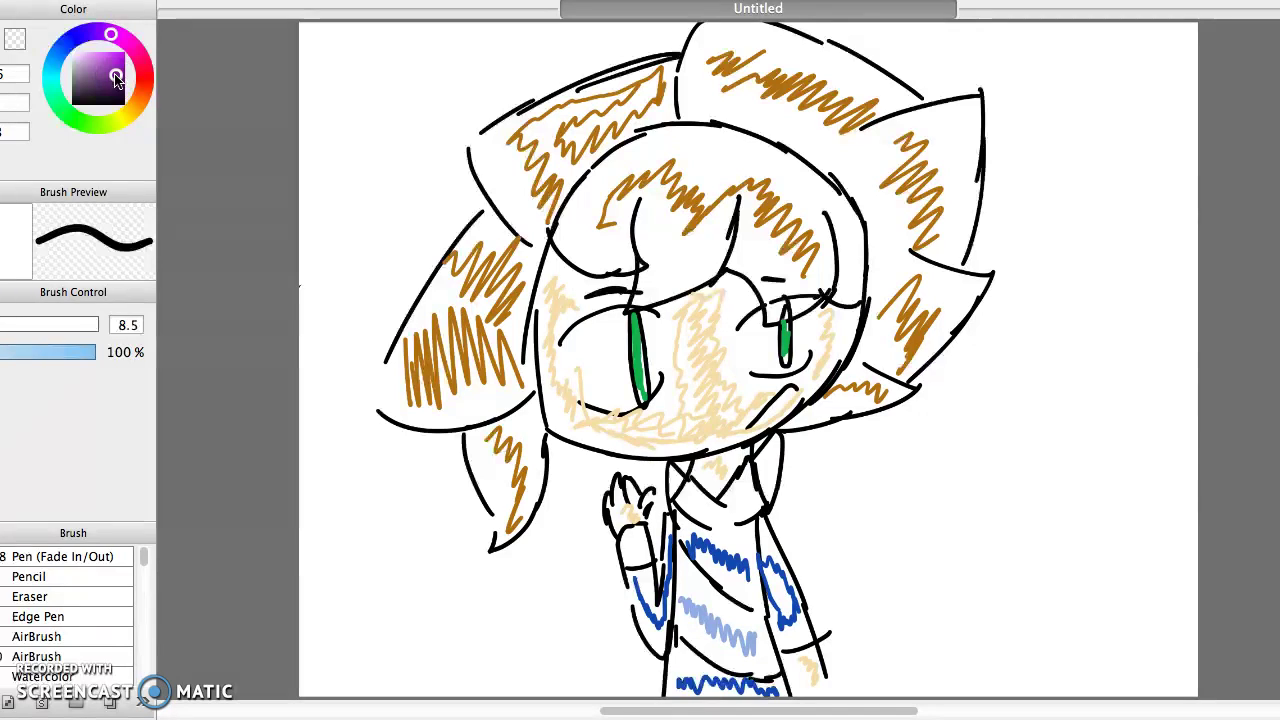
{"action": "left_click_drag", "start_coordinate": [768, 465], "coordinate": [771, 455]}
{"action": "left_click_drag", "start_coordinate": [688, 506], "coordinate": [666, 468]}
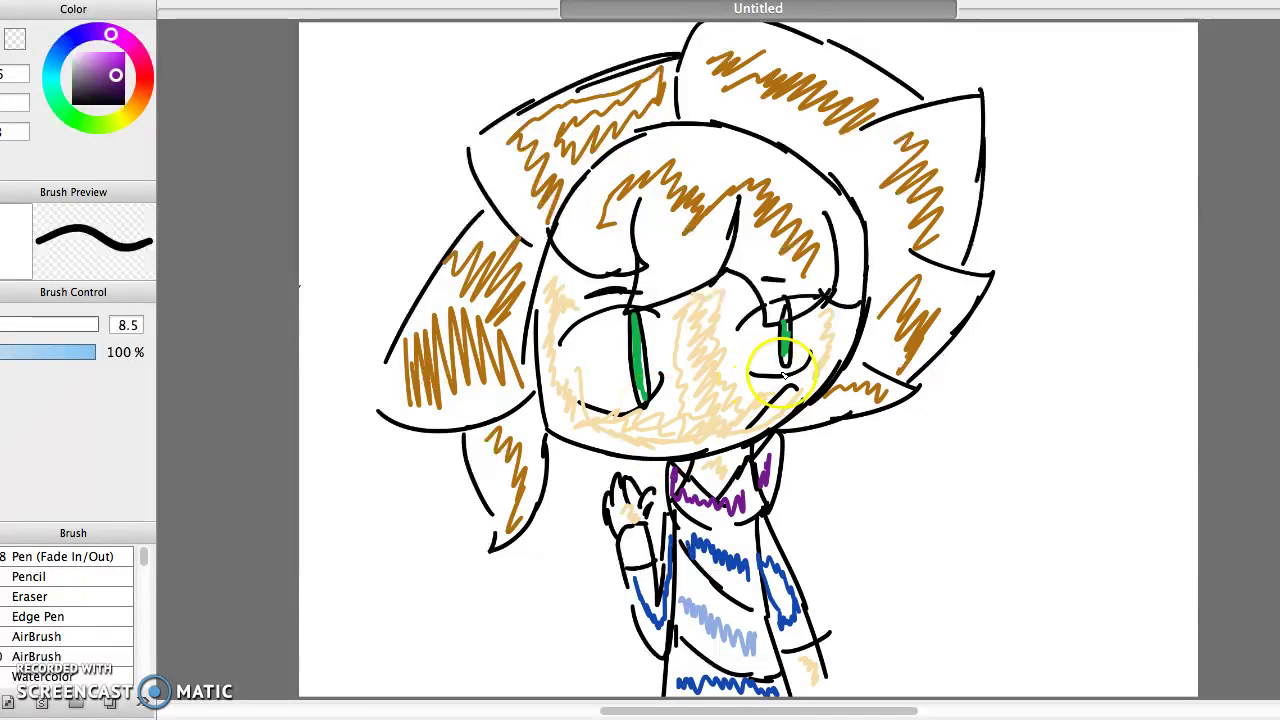
- Handwrite "Good enough Ima" in purple over three lines in the blank area beside the character's body
{"action": "left_click_drag", "start_coordinate": [872, 459], "coordinate": [846, 518]}
{"action": "mouse_move", "coordinate": [910, 487]}
{"action": "left_mouse_down"}
{"action": "mouse_move", "coordinate": [899, 502]}
{"action": "mouse_move", "coordinate": [947, 495]}
{"action": "mouse_move", "coordinate": [969, 514]}
{"action": "left_mouse_up"}
{"action": "mouse_move", "coordinate": [861, 548]}
{"action": "left_mouse_down"}
{"action": "mouse_move", "coordinate": [880, 568]}
{"action": "mouse_move", "coordinate": [1030, 572]}
{"action": "mouse_move", "coordinate": [1020, 615]}
{"action": "left_mouse_up"}
{"action": "mouse_move", "coordinate": [1050, 565]}
{"action": "left_mouse_down"}
{"action": "mouse_move", "coordinate": [1046, 614]}
{"action": "mouse_move", "coordinate": [1069, 628]}
{"action": "left_mouse_up"}
{"action": "mouse_move", "coordinate": [874, 622]}
{"action": "left_mouse_down"}
{"action": "mouse_move", "coordinate": [874, 646]}
{"action": "mouse_move", "coordinate": [988, 656]}
{"action": "mouse_move", "coordinate": [1022, 640]}
{"action": "left_mouse_up"}
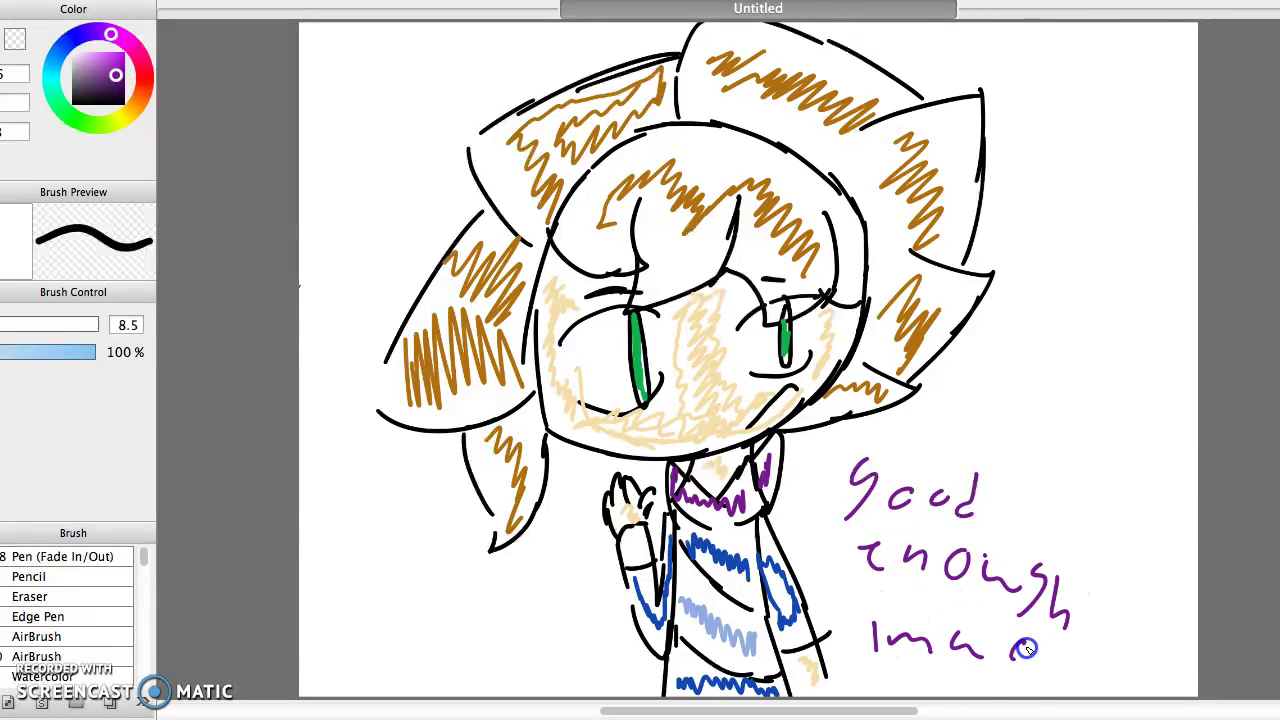